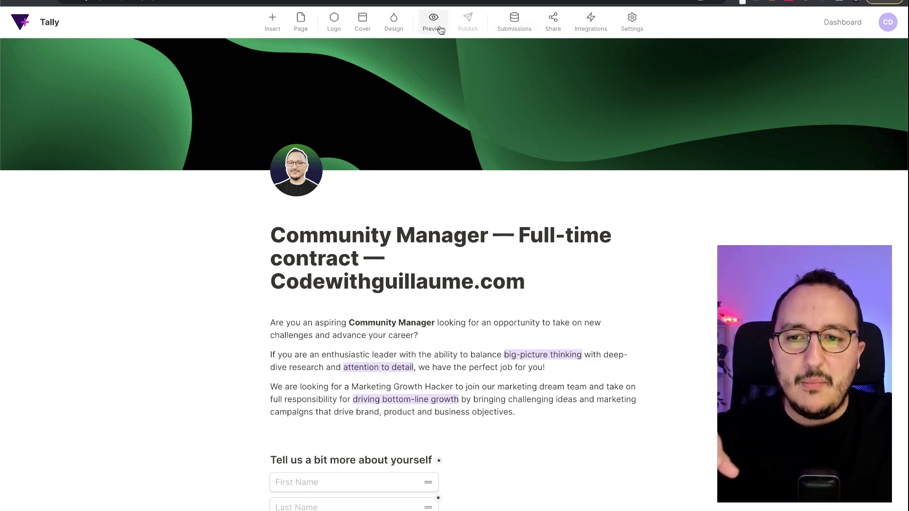
Open the Community Manager form's sharing options and choose the Standard inline embed
left_click(560, 31)
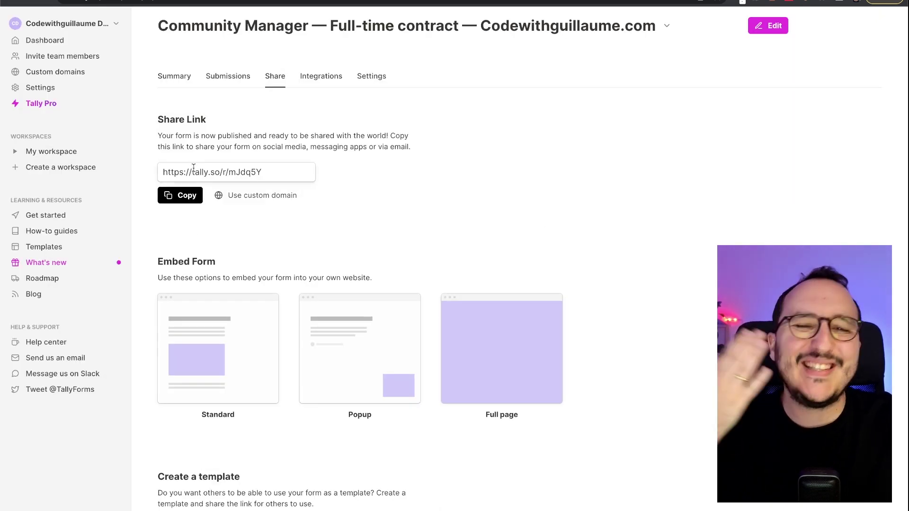
scroll(240, 242, "down", 2)
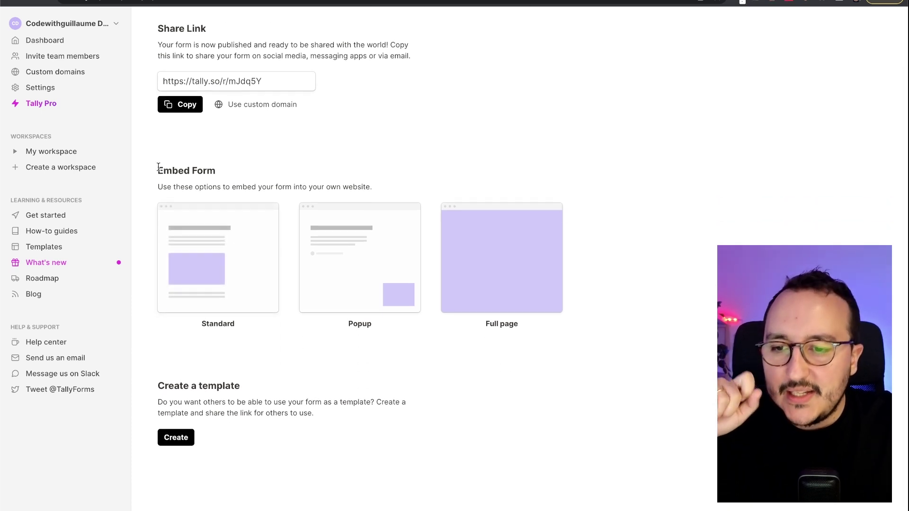
left_click_drag(158, 170, 215, 172)
left_click(225, 174)
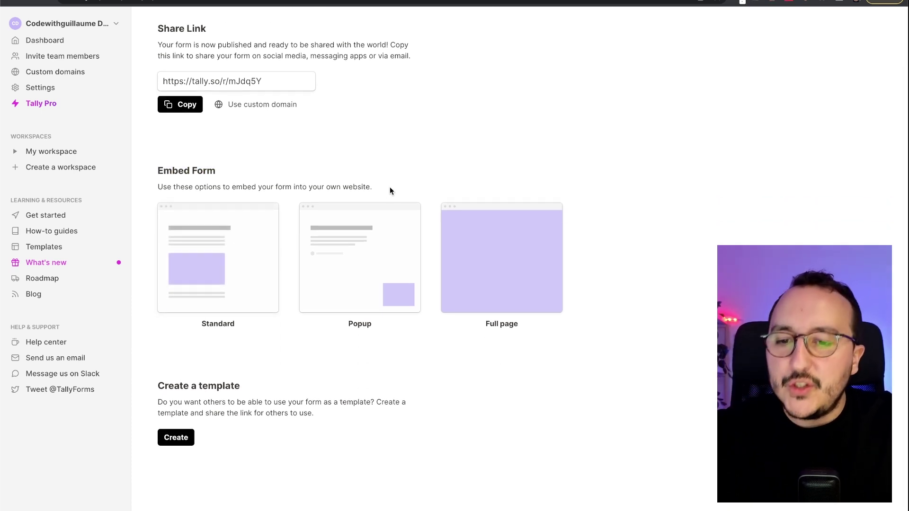
scroll(376, 186, "up", 5)
scroll(376, 186, "left", 3)
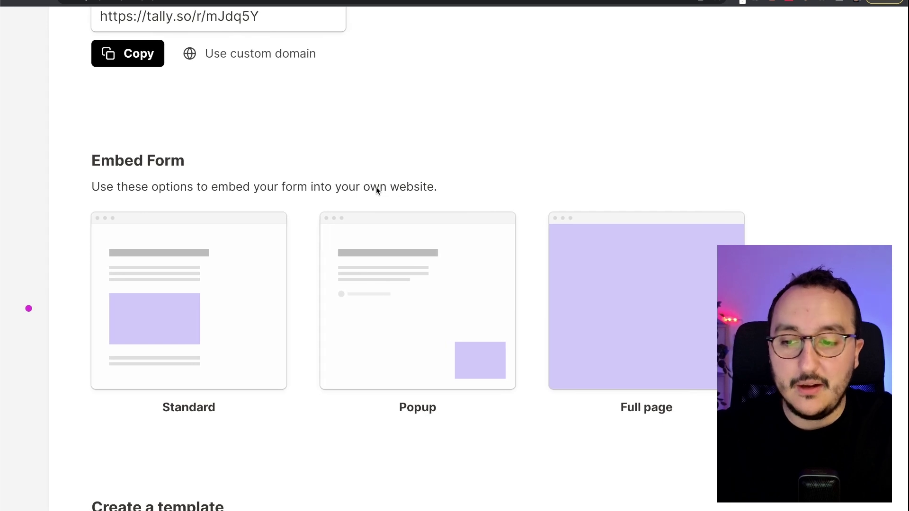
scroll(378, 189, "right", 1)
scroll(185, 213, "down", 1)
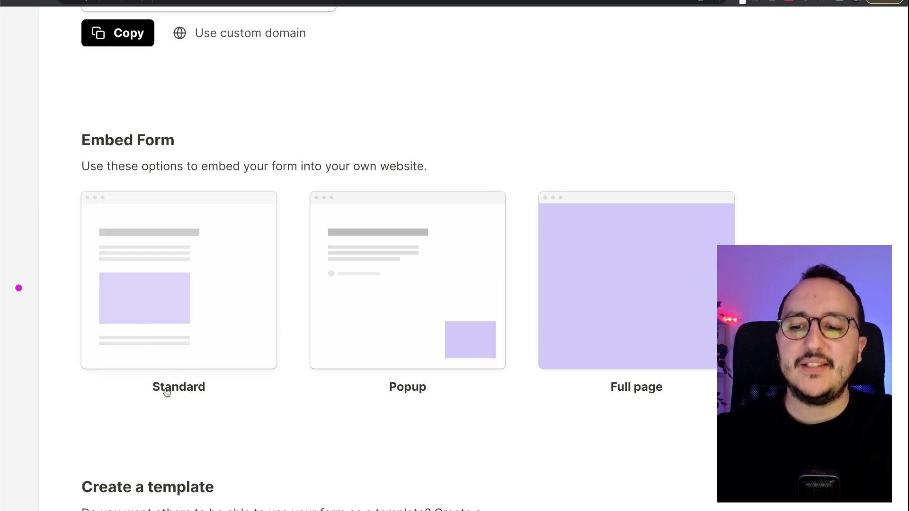
left_click(195, 324)
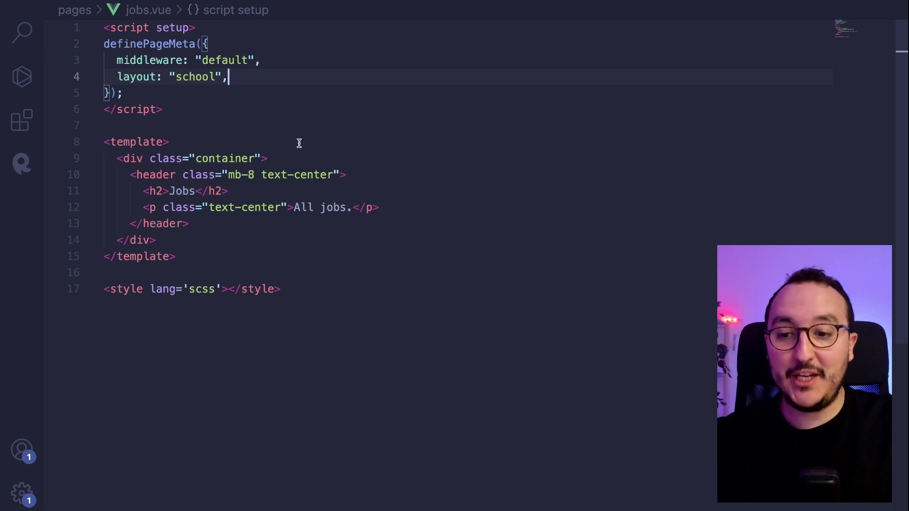
Return from jobs.vue to the browser's Tally Standard embed settings
key("ctrl+Left")
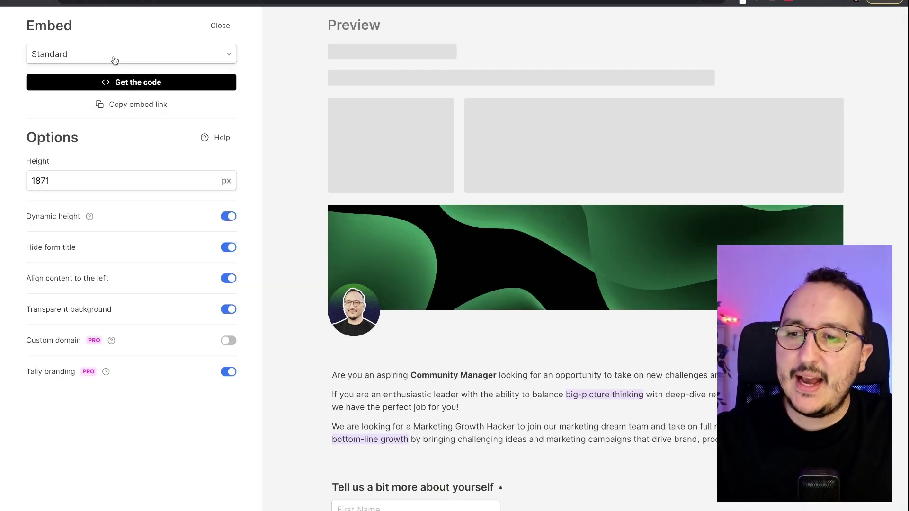
Keep Standard as the embed type and leave Dynamic height switched on
left_click(113, 55)
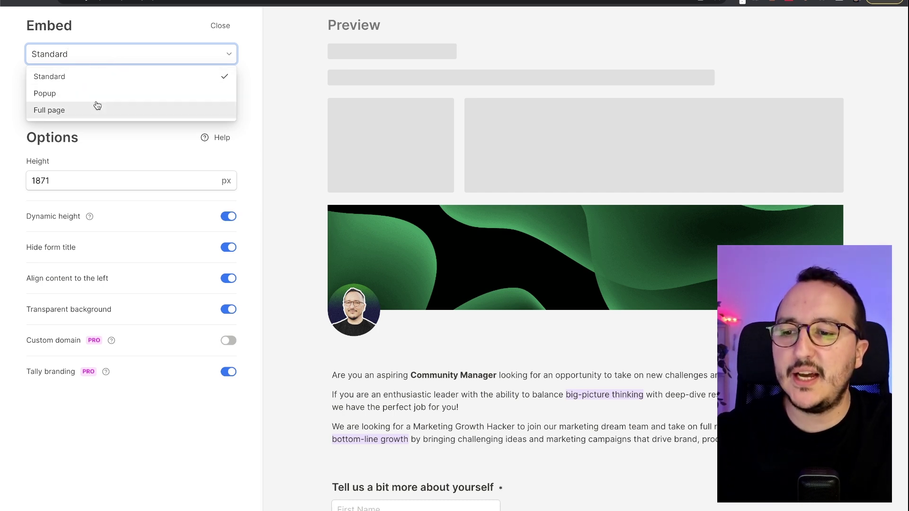
left_click(105, 78)
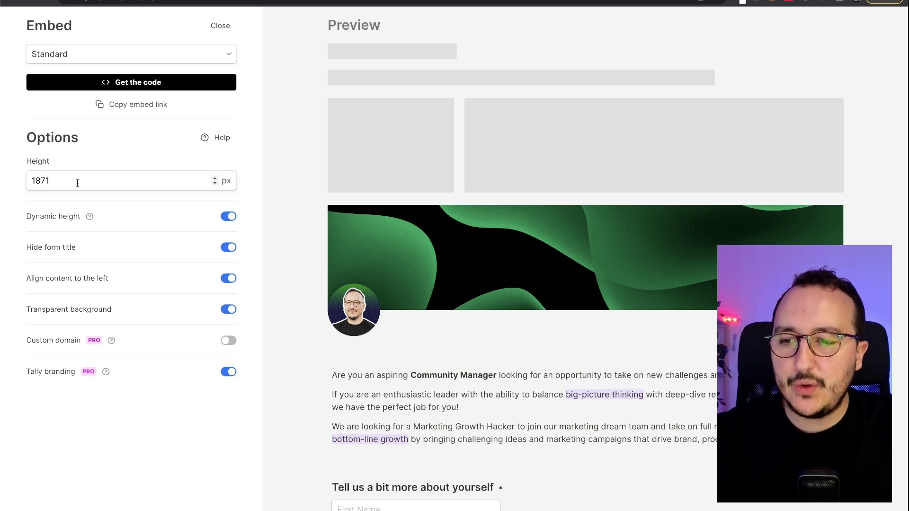
left_click(230, 218)
left_click(229, 219)
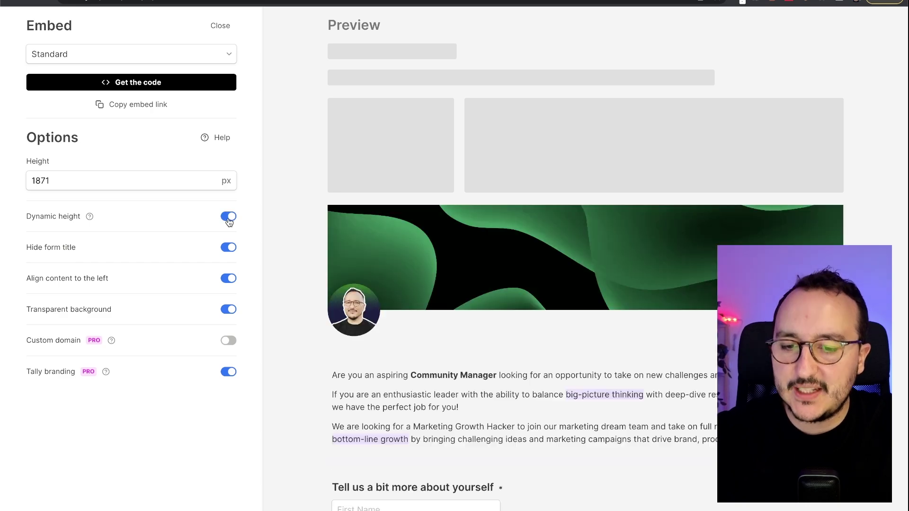
left_click(229, 218)
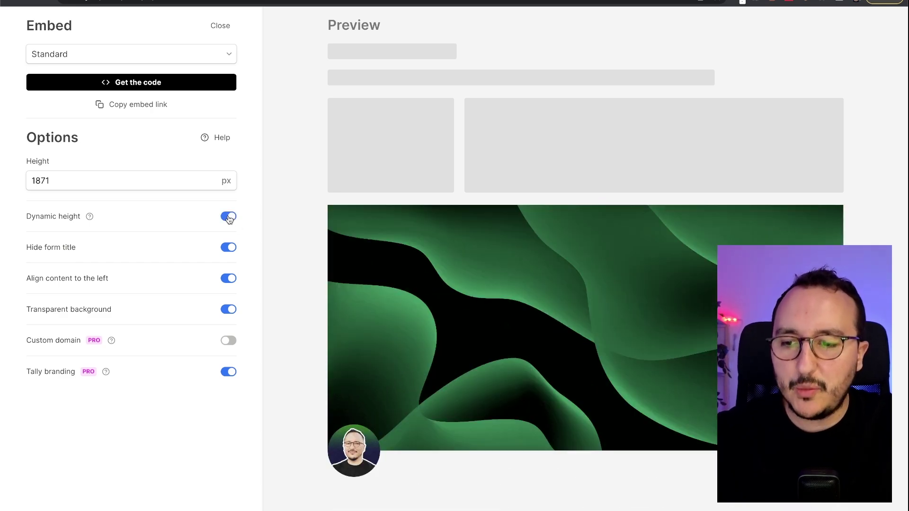
Hide the form title, turn off left alignment, and review the preview down to Submit
mouse_move(90, 216)
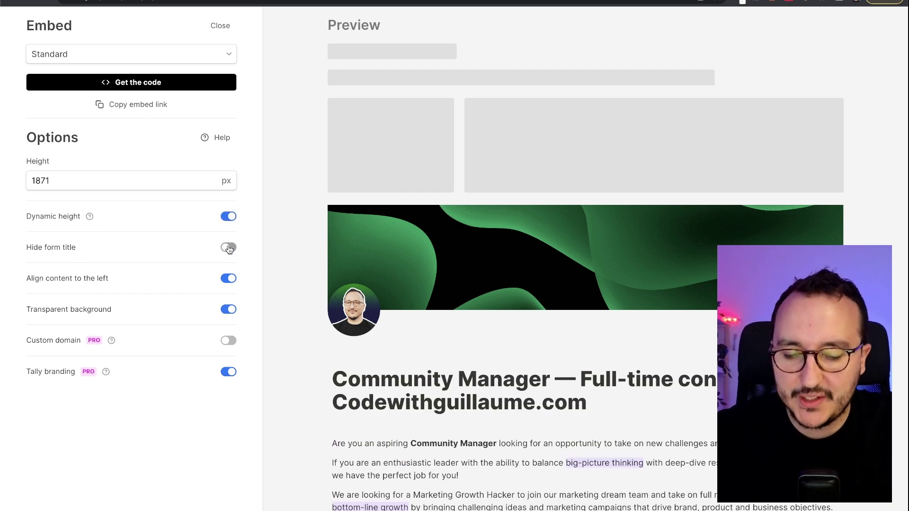
left_click(229, 249)
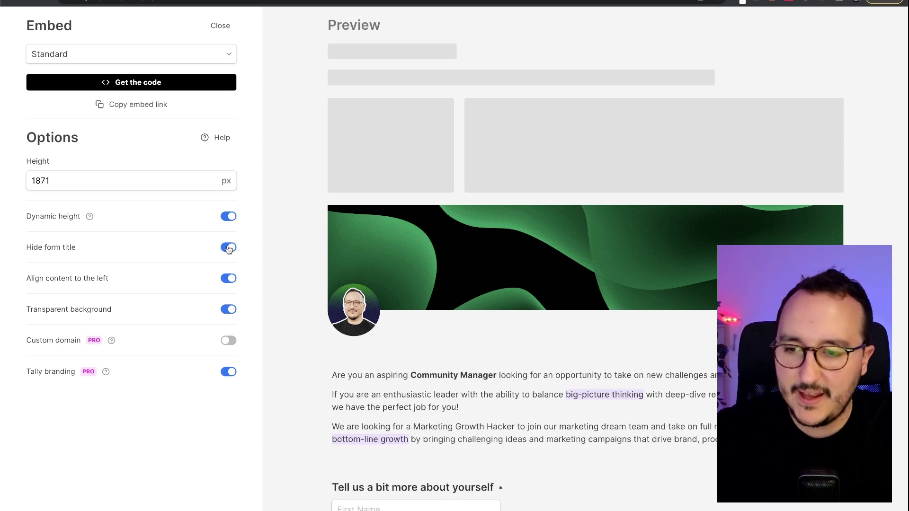
left_click(232, 280)
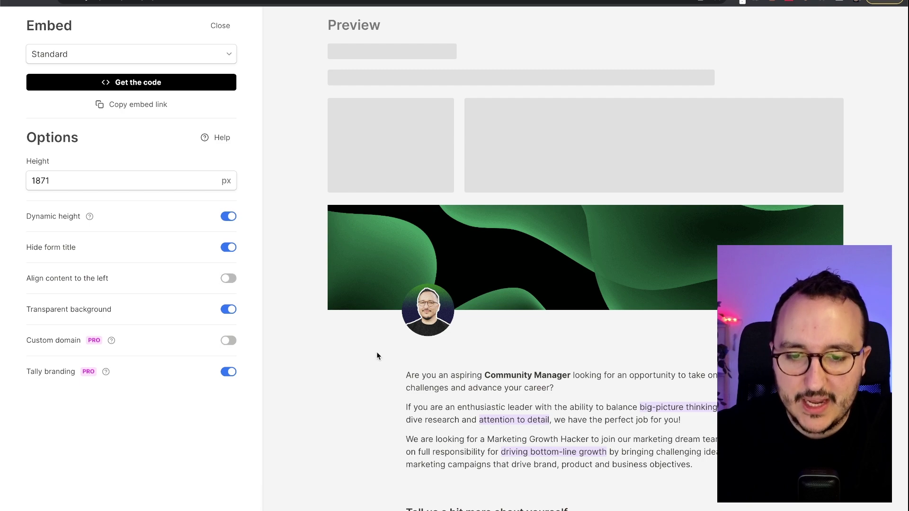
scroll(396, 213, "down", 5)
scroll(396, 213, "down", 4)
scroll(395, 213, "up", 9)
scroll(396, 213, "down", 4)
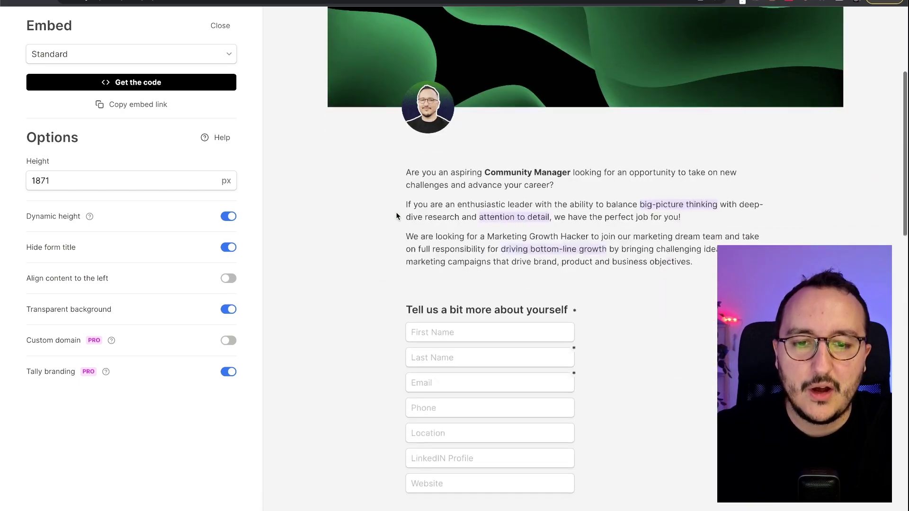
scroll(396, 211, "down", 2)
scroll(409, 135, "up", 3)
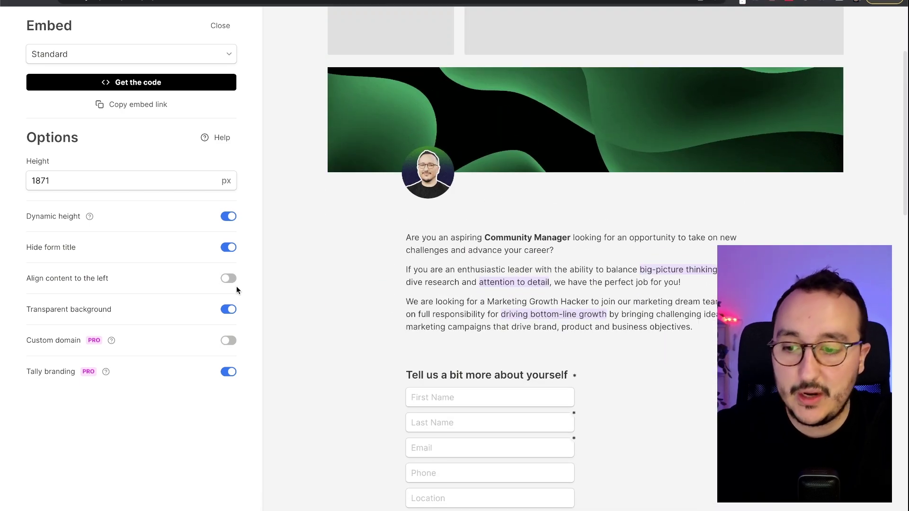
mouse_move(62, 340)
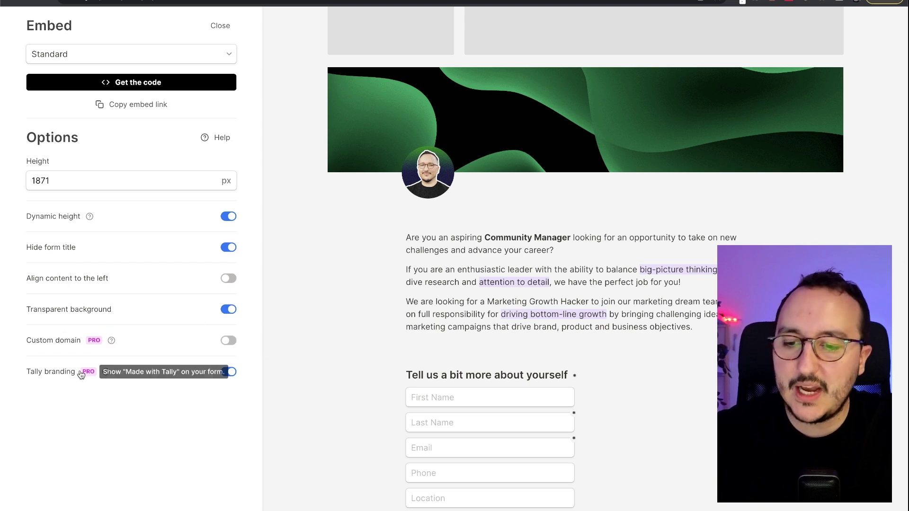
scroll(509, 356, "down", 20)
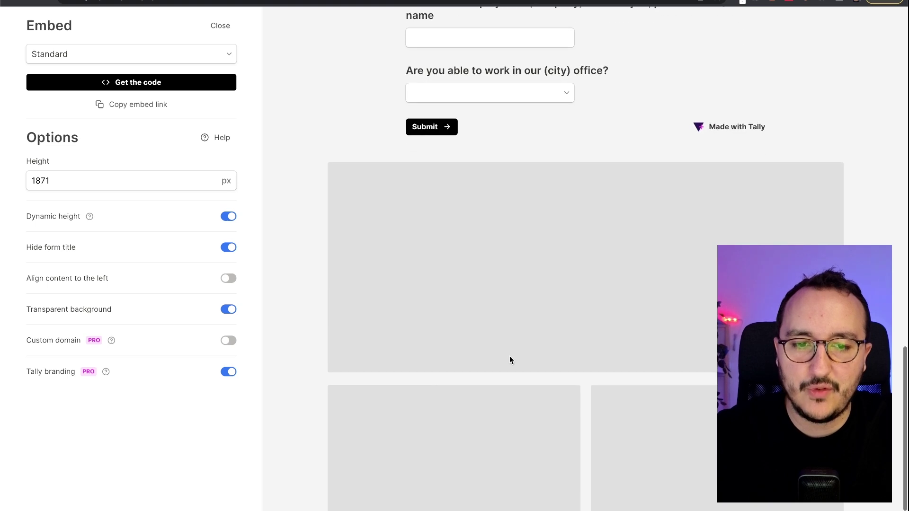
scroll(709, 301, "up", 3)
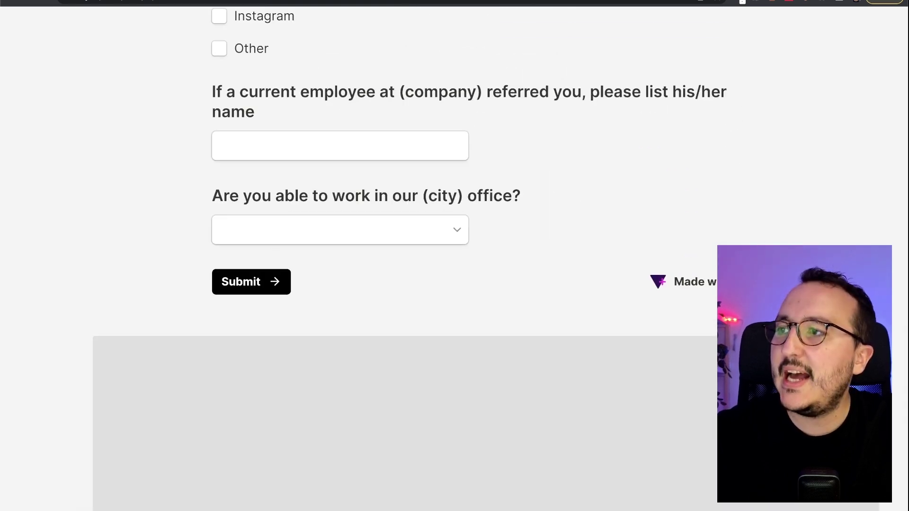
scroll(402, 171, "down", 1)
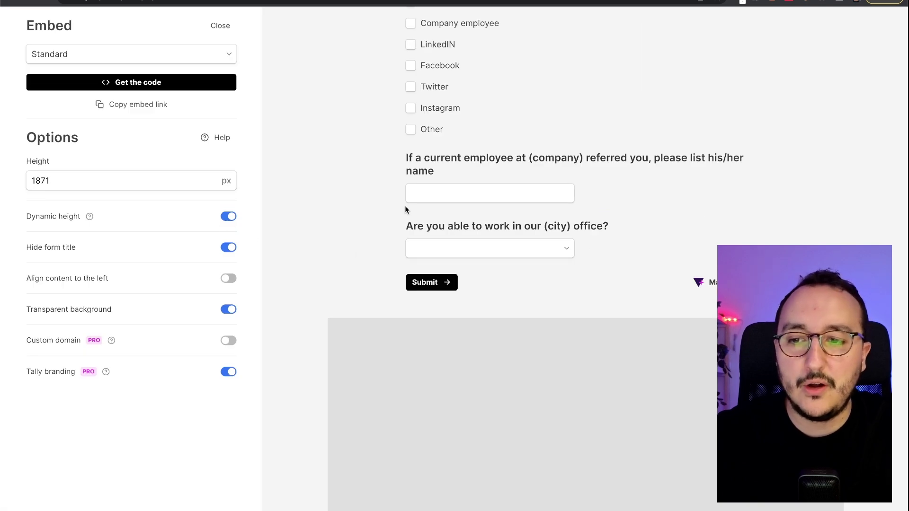
scroll(406, 209, "up", 15)
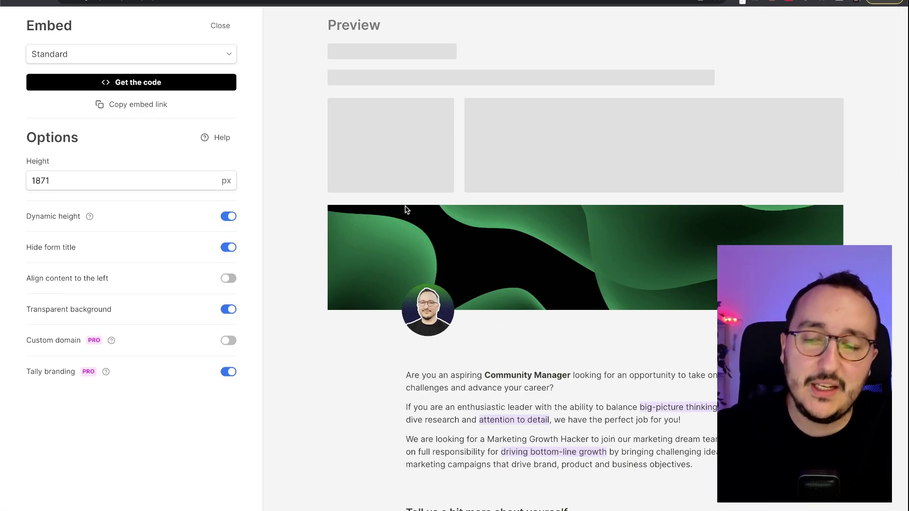
Show the Standard embed code and select the iframe snippet under Use JavaScript
left_click(128, 85)
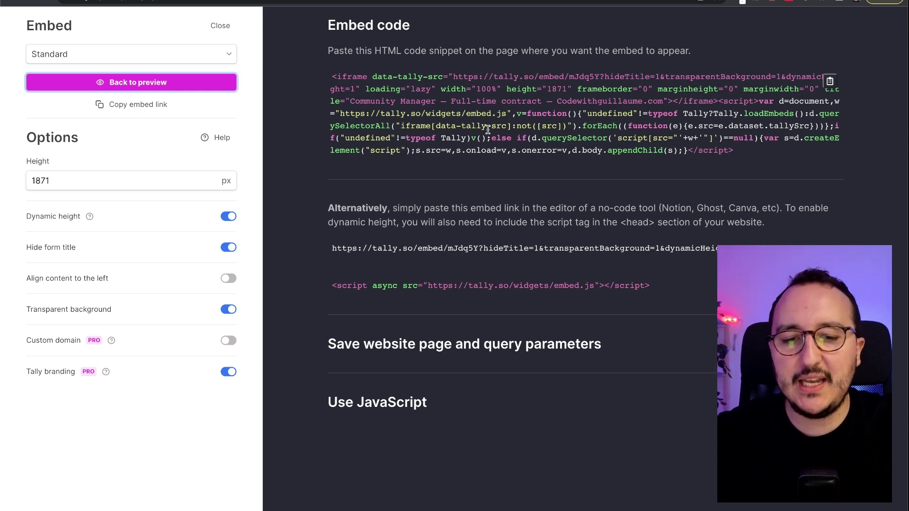
left_click(563, 142)
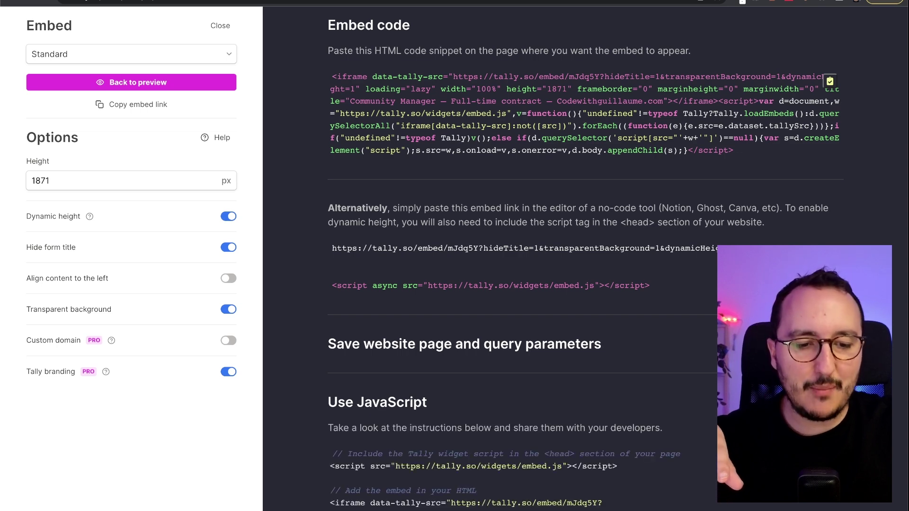
scroll(643, 312, "down", 2)
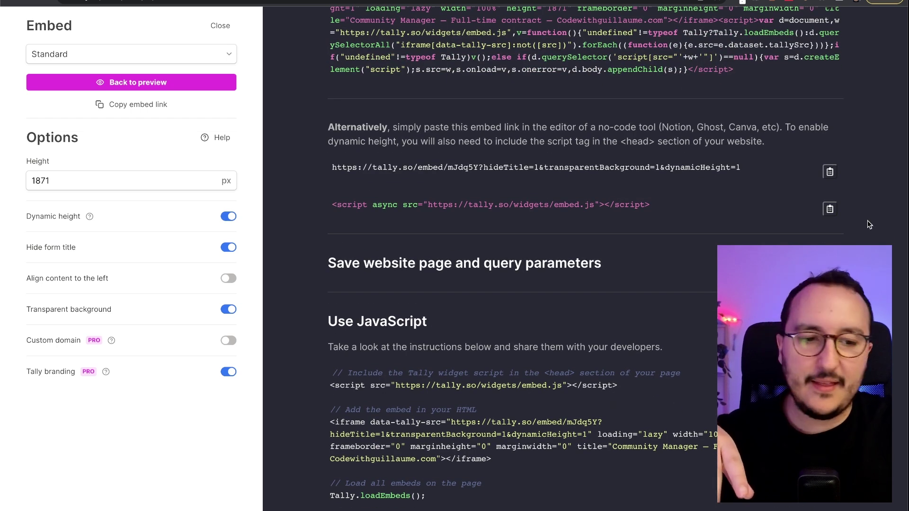
left_click_drag(907, 223, 710, 193)
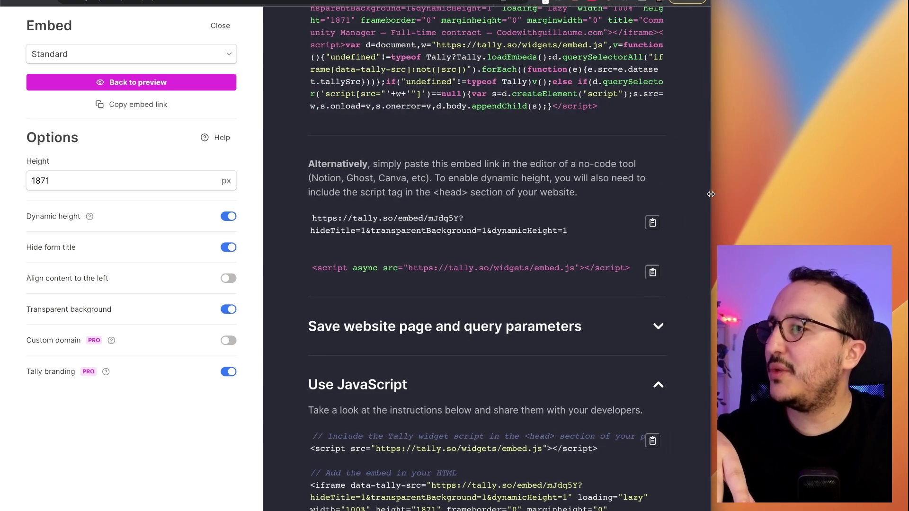
scroll(405, 287, "down", 2)
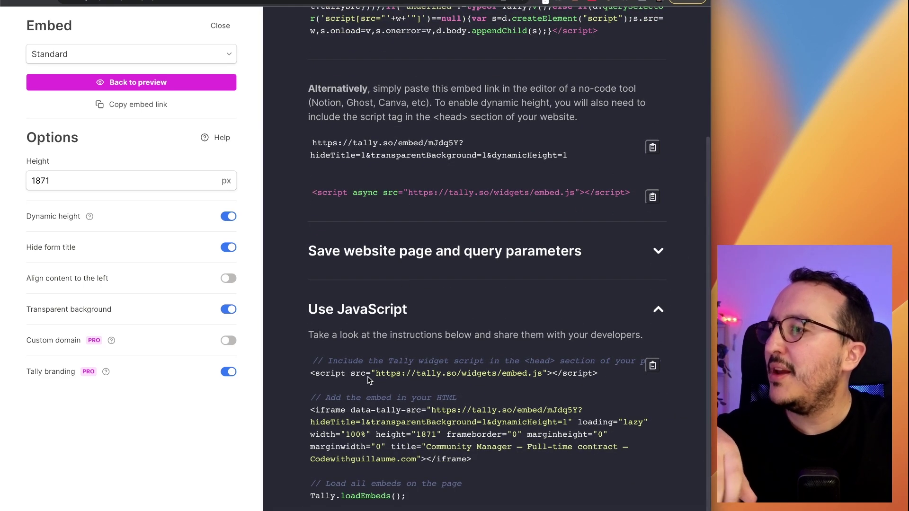
scroll(524, 437, "up", 3)
scroll(524, 437, "down", 3)
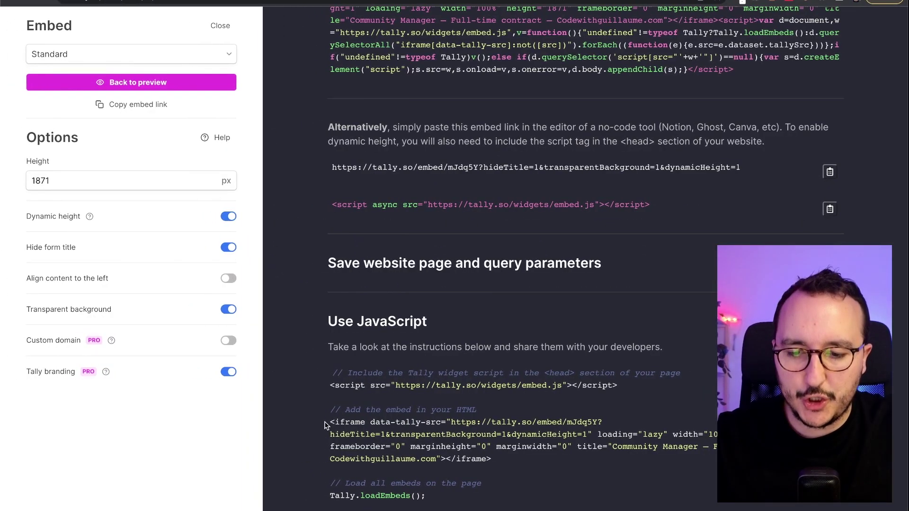
left_click_drag(106, 294, 456, 388)
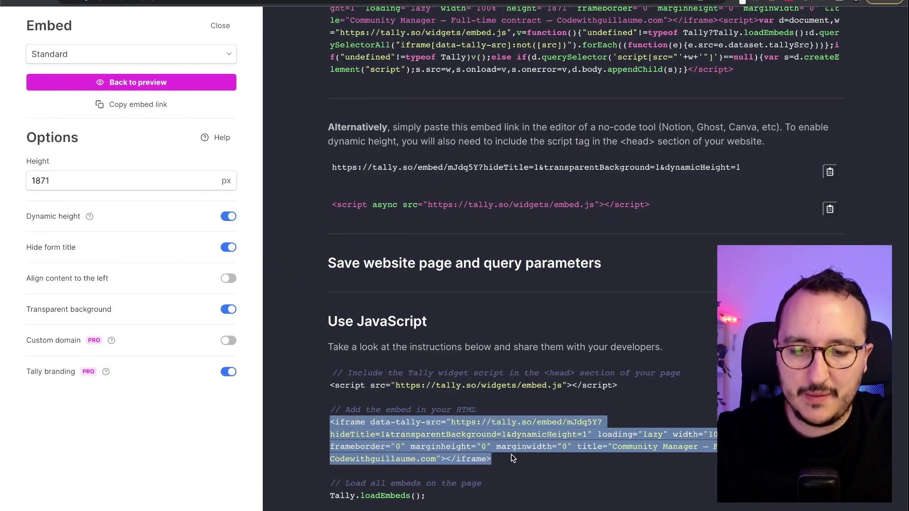
Paste the Tally iframe code into the main element of jobs.vue
key("super+Tab")
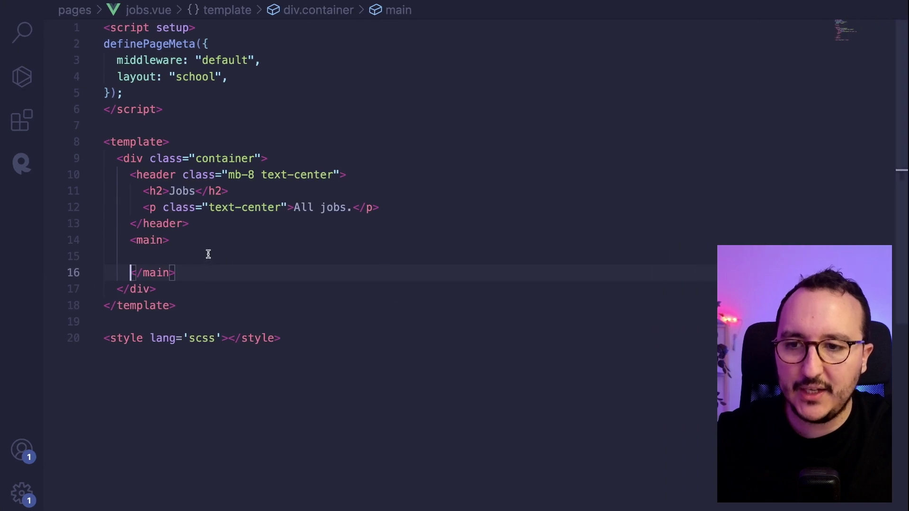
left_click(207, 246)
left_click(198, 255)
key("super+v")
Copy the Tally widget script line and save jobs.vue to auto-format it
key("super+Tab")
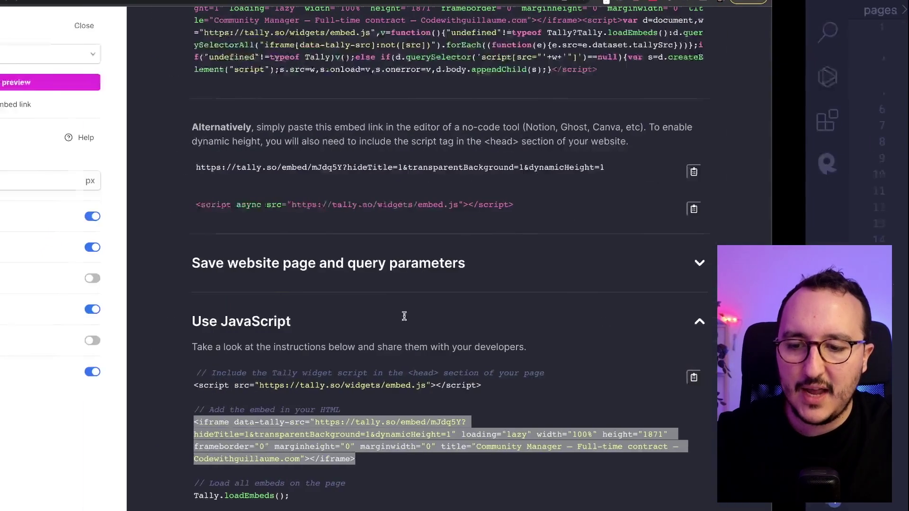
left_click_drag(327, 386, 634, 381)
key("super+Tab")
key("super+s")
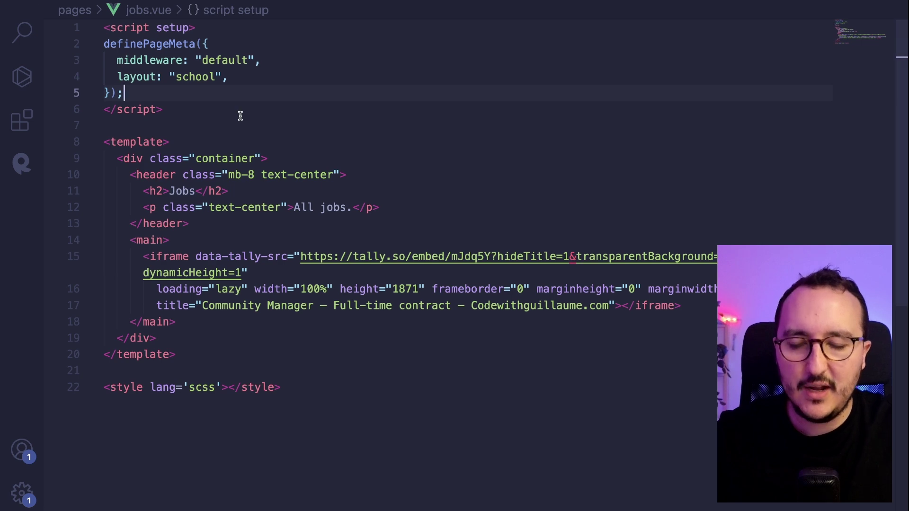
Open nuxt.config.ts via the 'nuxt' file search
key("super+p")
type("nuxt")
key("Return")
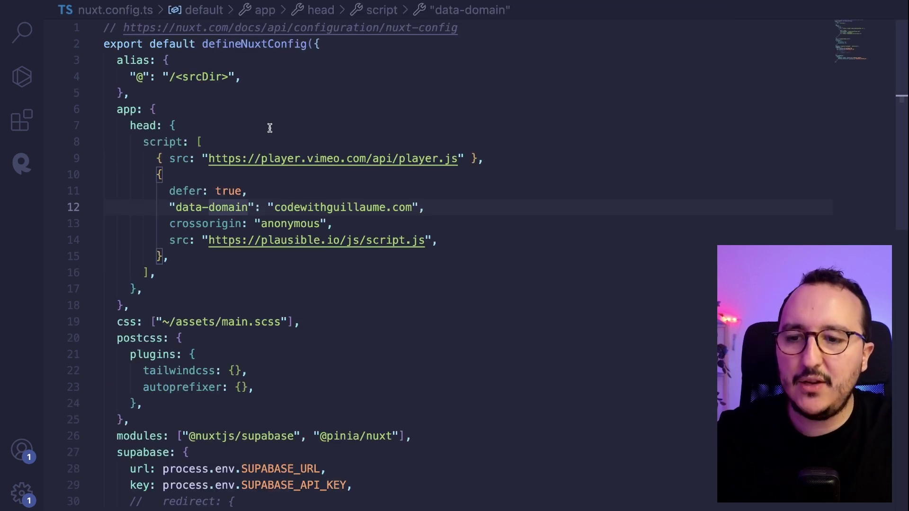
left_click(213, 131)
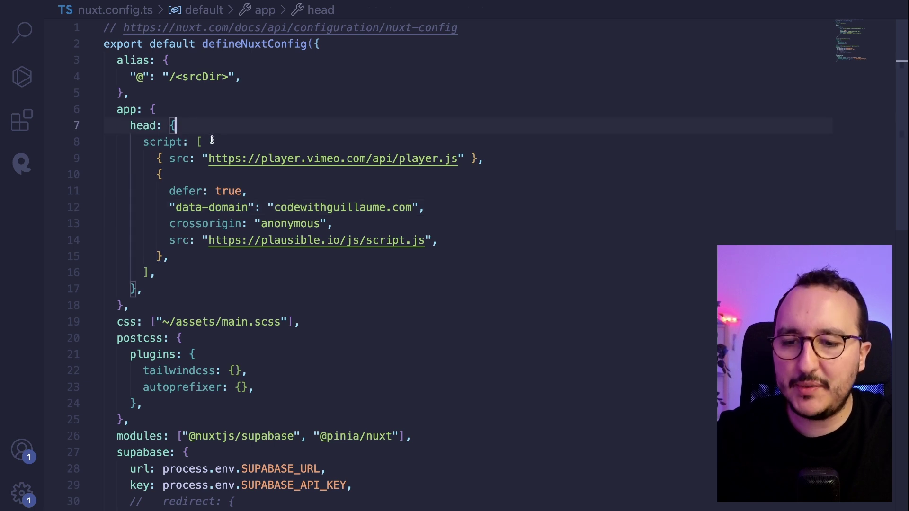
left_click(213, 139)
key("Return")
type("{ src")
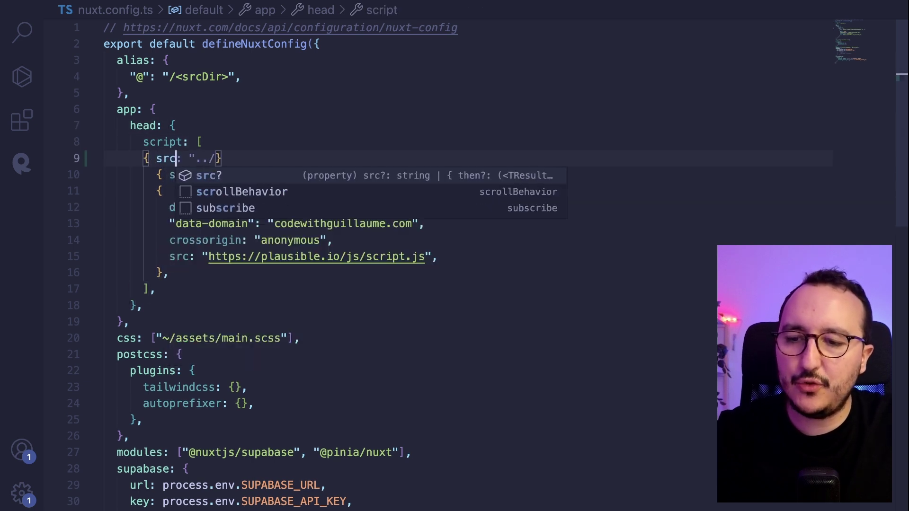
type(": \"../../")
key("ctrl+v")
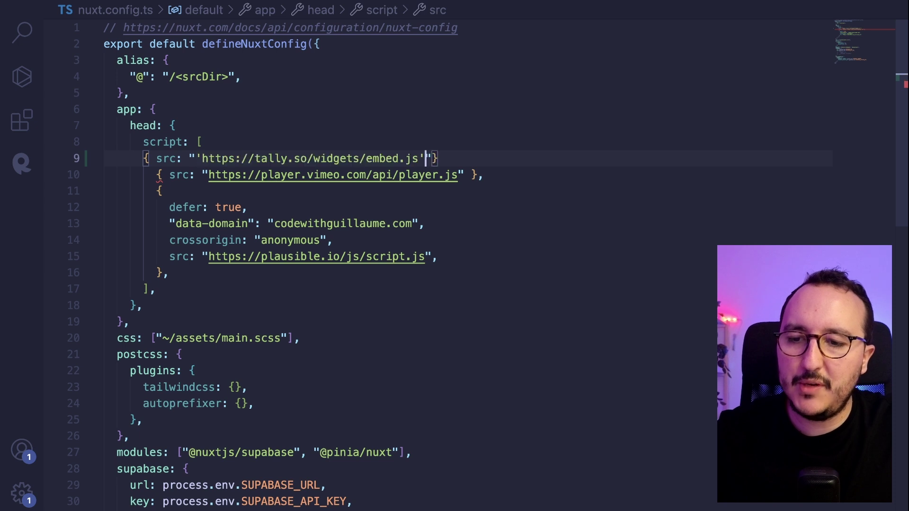
key("BackSpace")
key("Left")
key("Left")
key("Left")
key("Left")
key("Left")
key("Left")
key("Left")
key("Left")
key("Left")
key("Left")
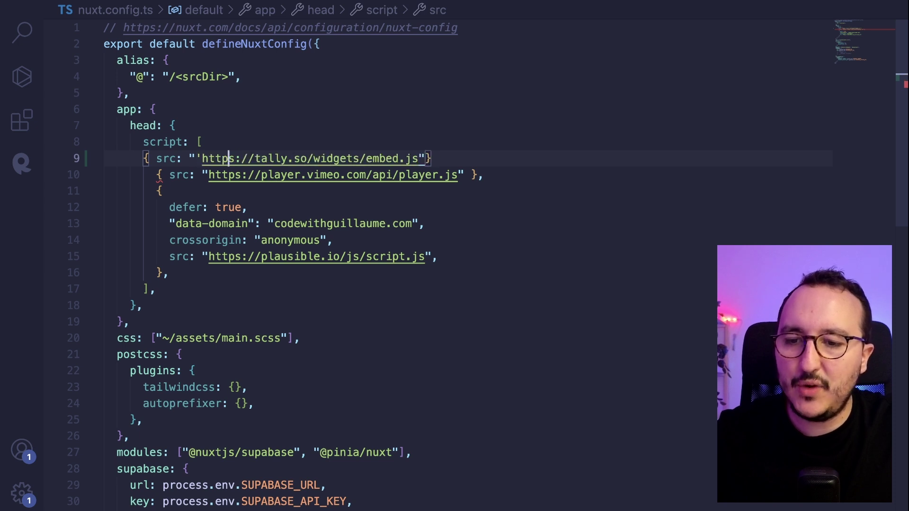
key("BackSpace")
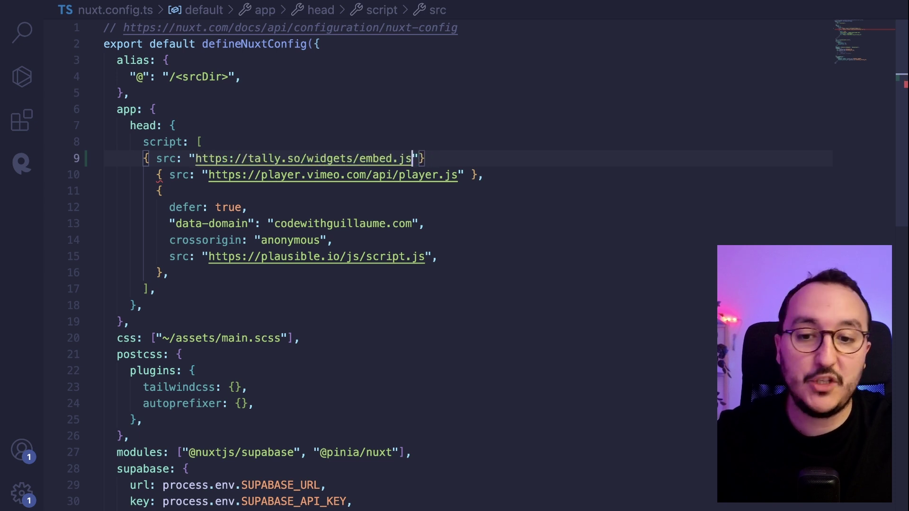
left_click(161, 175)
left_click(431, 158)
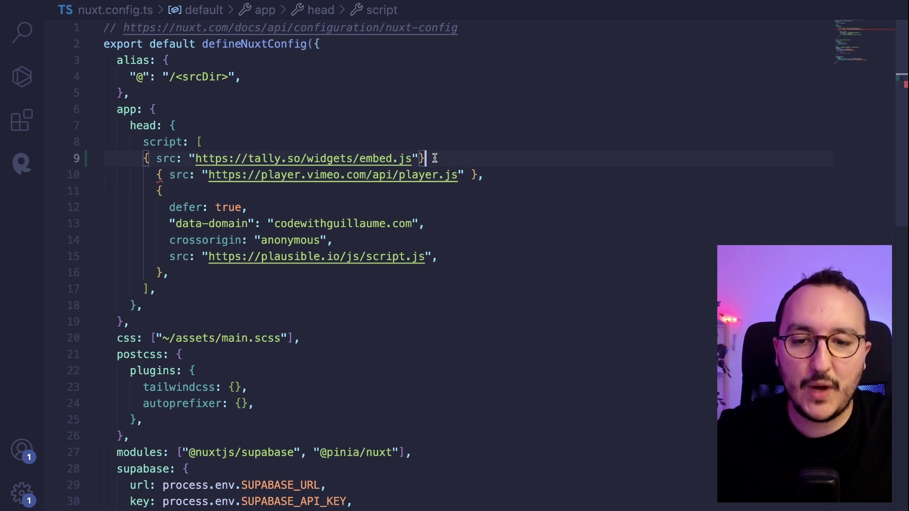
type(",")
key("ctrl+s")
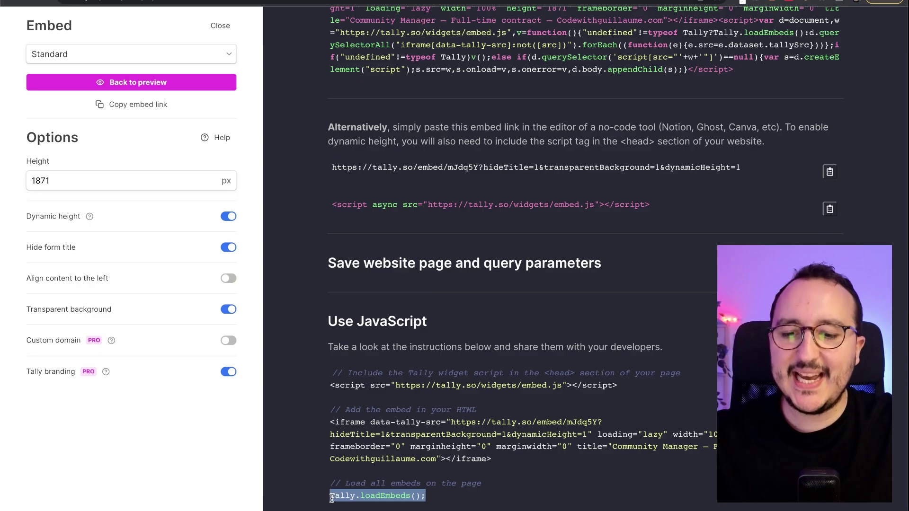
Wrap the call in onMounted with if (Tally) { Tally.loadEmbeds(); } in jobs.vue
left_click_drag(330, 496, 465, 496)
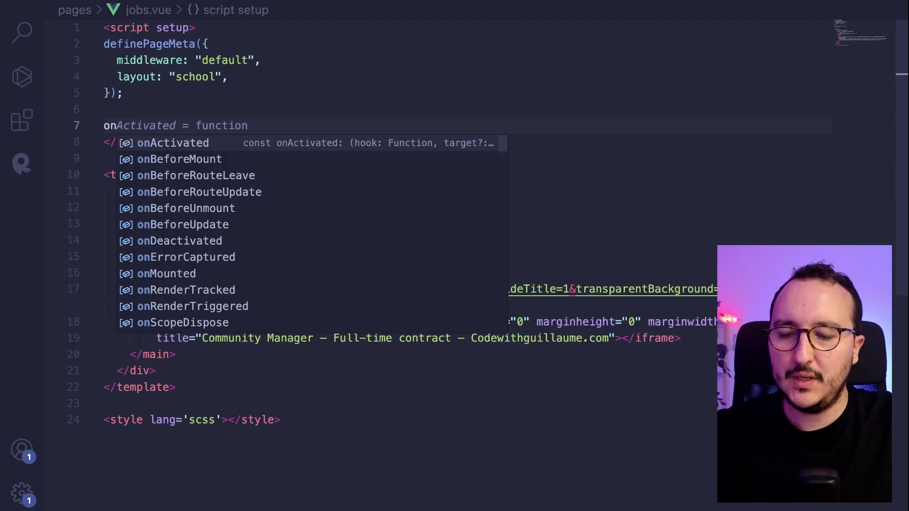
type("Mou")
key("Return")
type("(()")
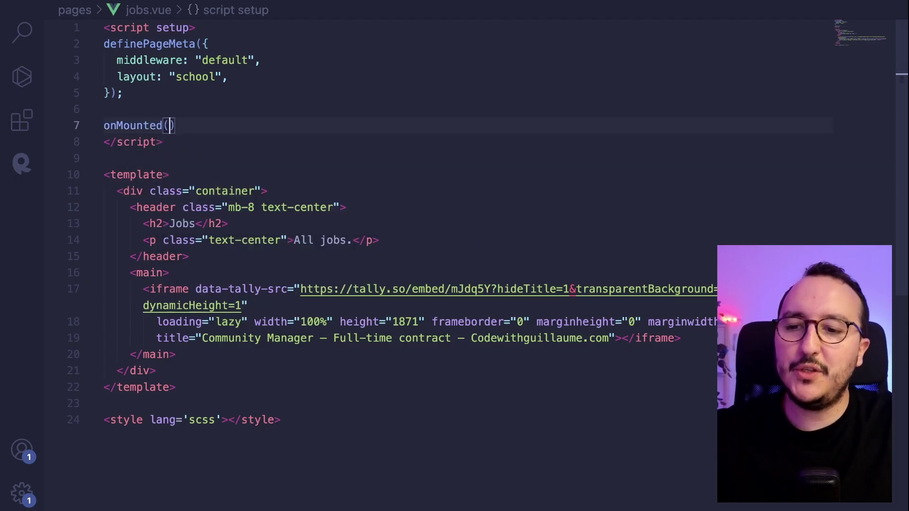
type(" => {")
key("Return")
type("i")
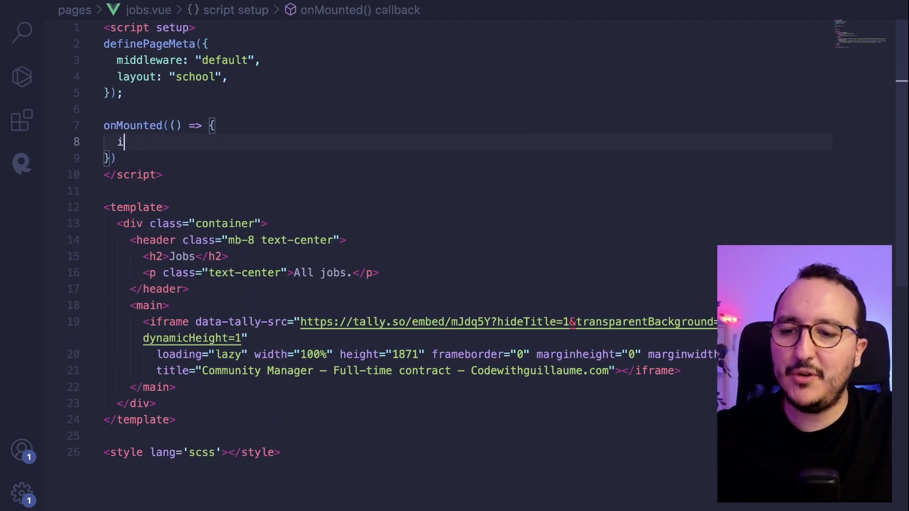
type("f (ta")
key("BackSpace")
key("BackSpace")
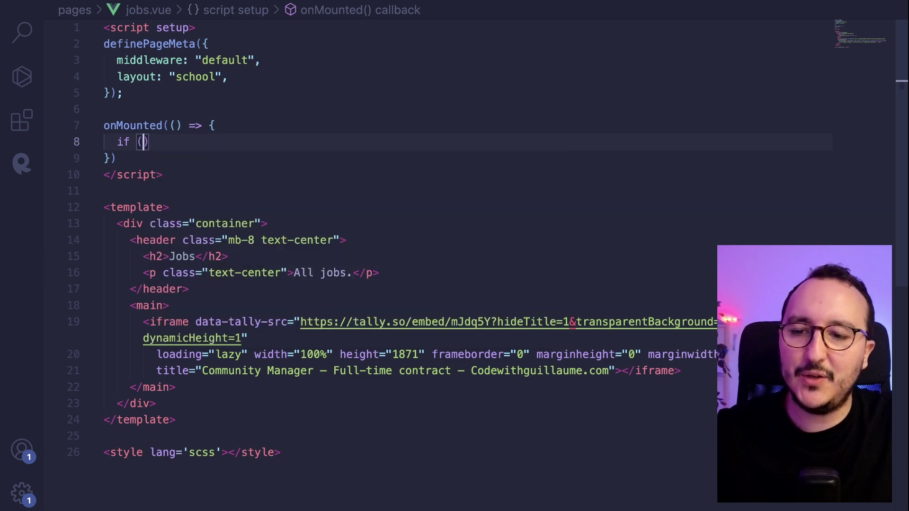
type("Tally) {")
key("Return")
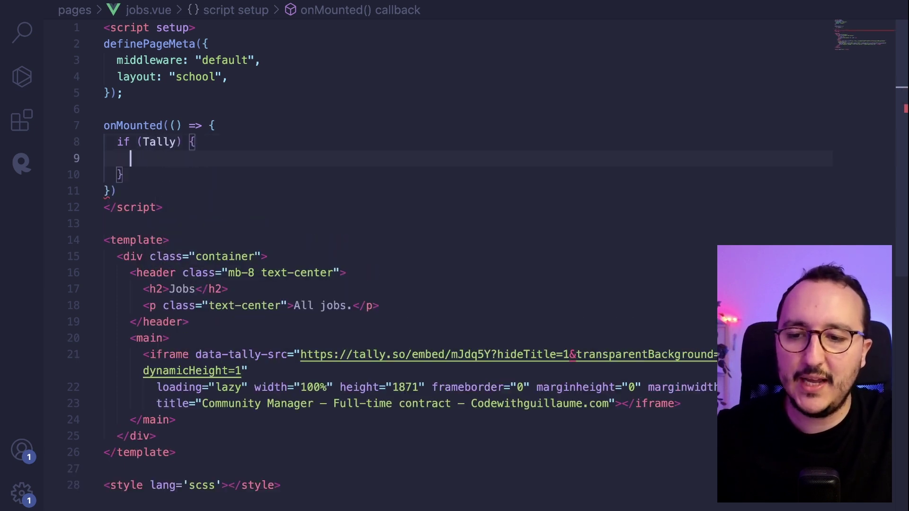
type("Tally.loadEmbeds();")
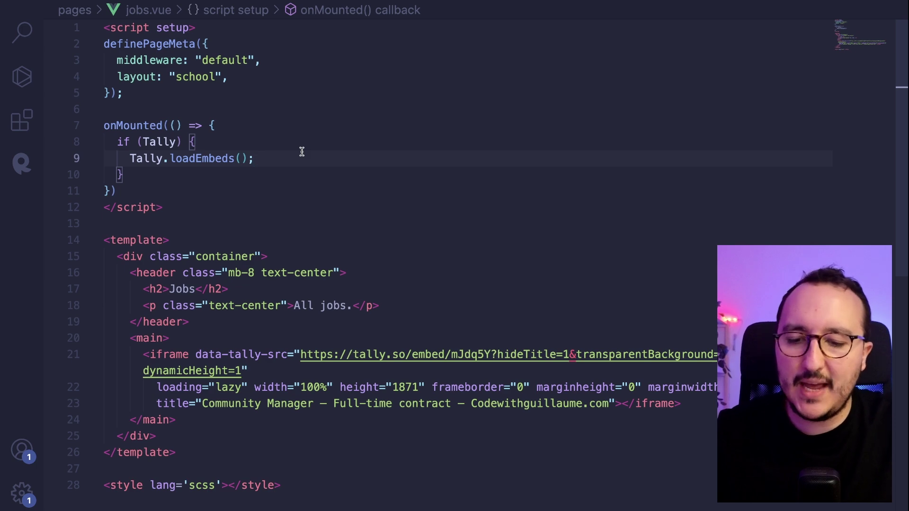
Check the new onMounted code and the type of the Tally reference
key("Down")
key("Down")
left_click(142, 125)
left_click(176, 142)
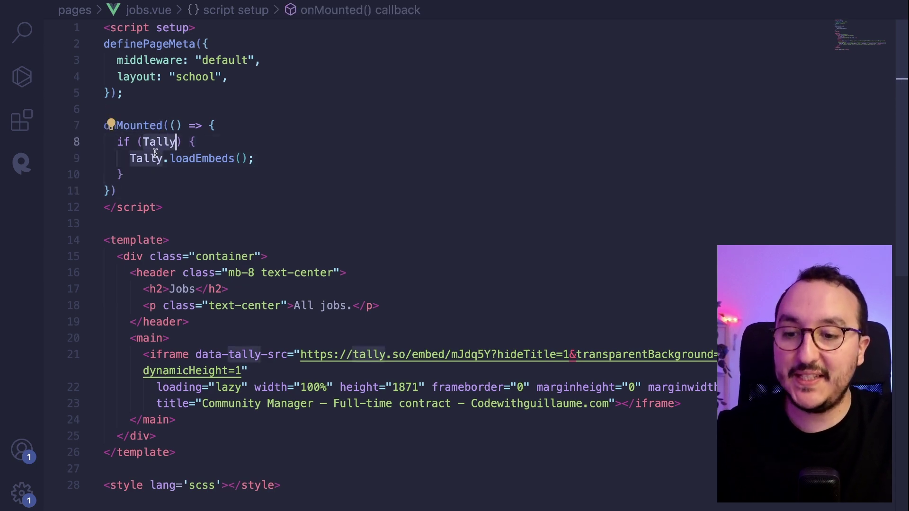
left_click(163, 158)
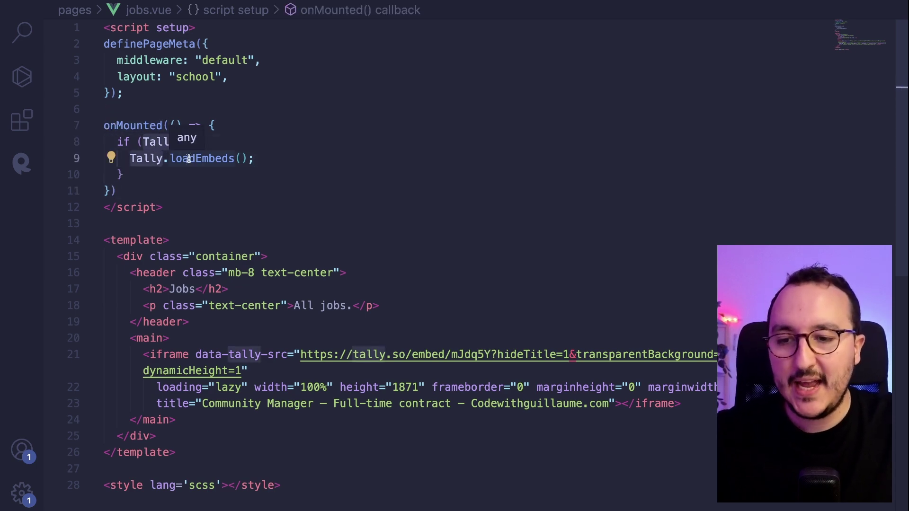
key("ctrl+Left")
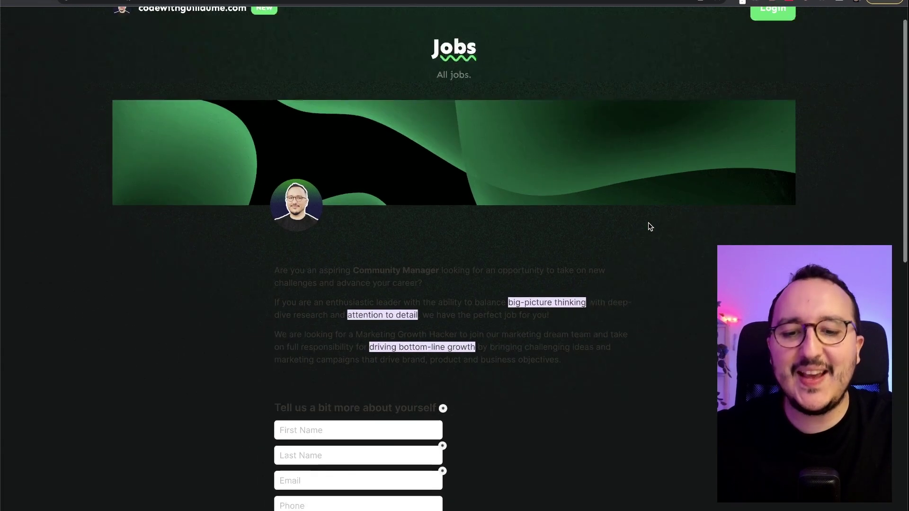
Scroll the Jobs page to check the embedded application form, then go back to jobs.vue
scroll(650, 226, "down", 8)
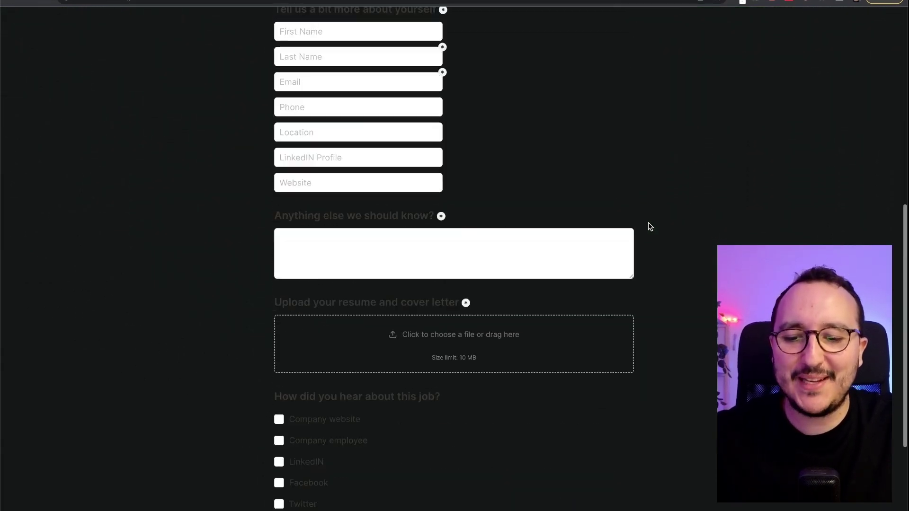
scroll(650, 227, "up", 9)
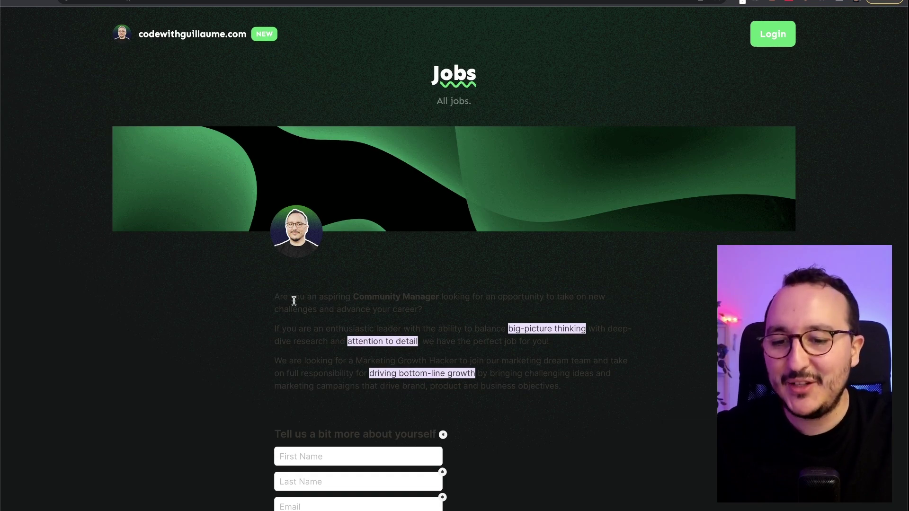
key("ctrl+Right")
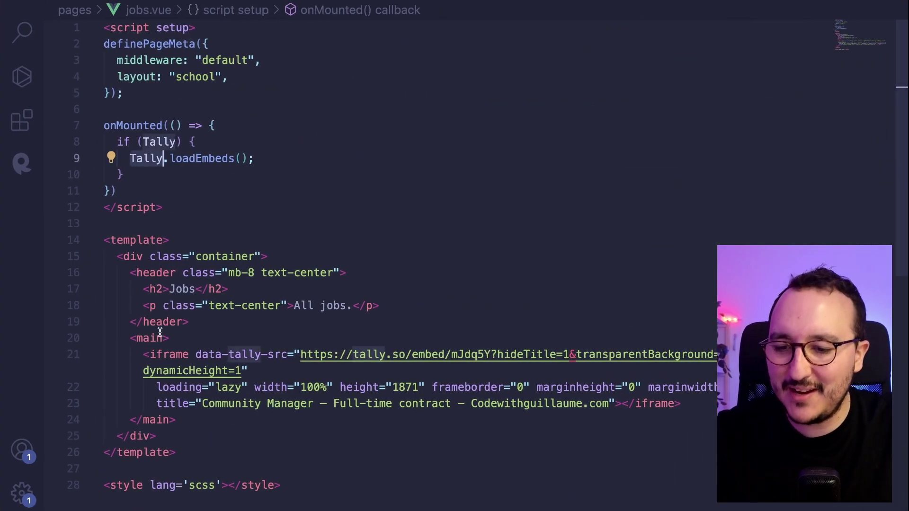
Add class="bg-white" to the main tag in jobs.vue and view the updated Jobs page
left_click(209, 333)
type("cl")
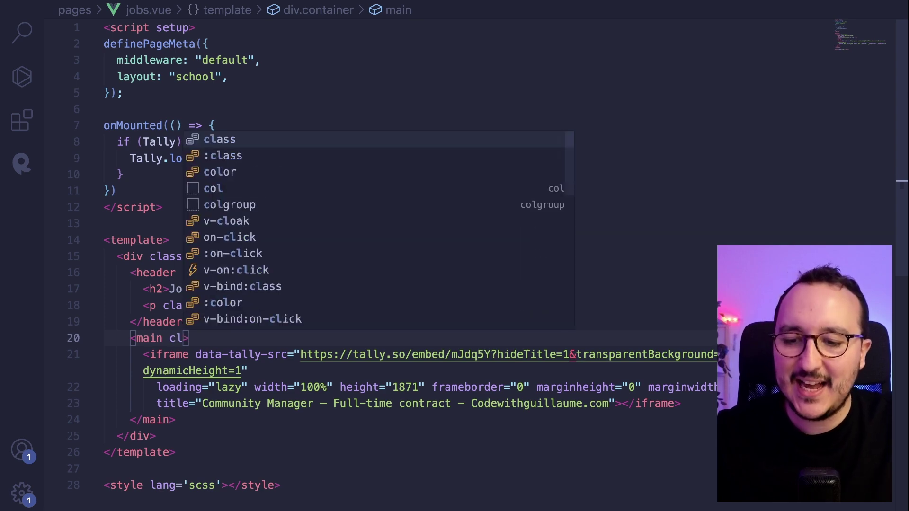
type("as")
key("Tab")
type("bg-")
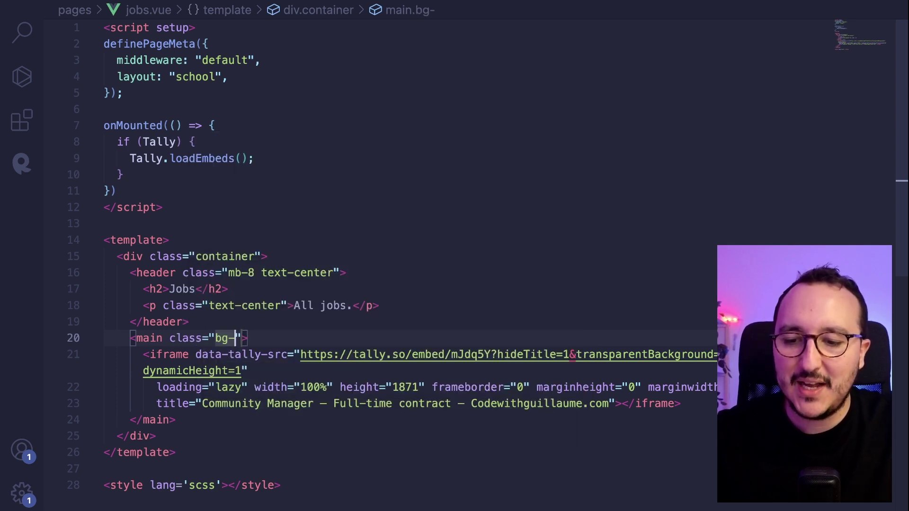
type("white")
left_click(281, 306)
key("ctrl+Left")
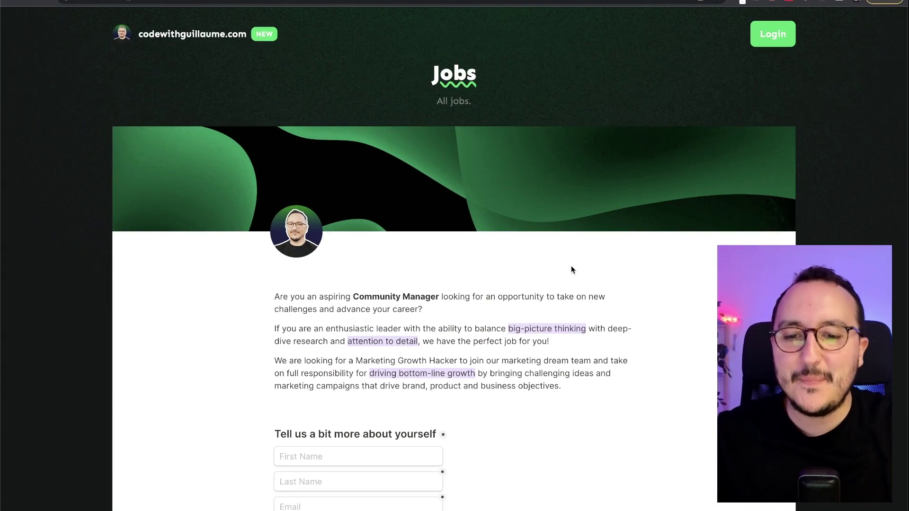
scroll(571, 268, "down", 4)
scroll(426, 144, "down", 7)
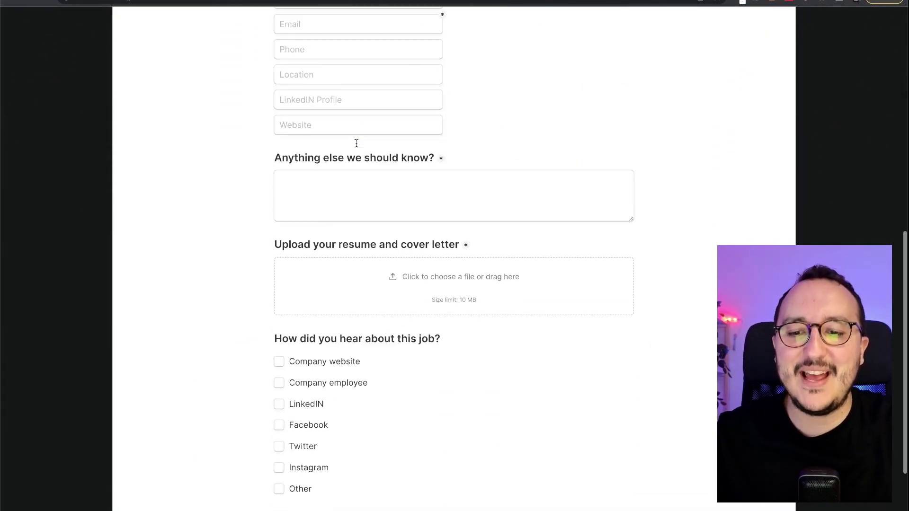
scroll(357, 143, "down", 3)
key("super+r")
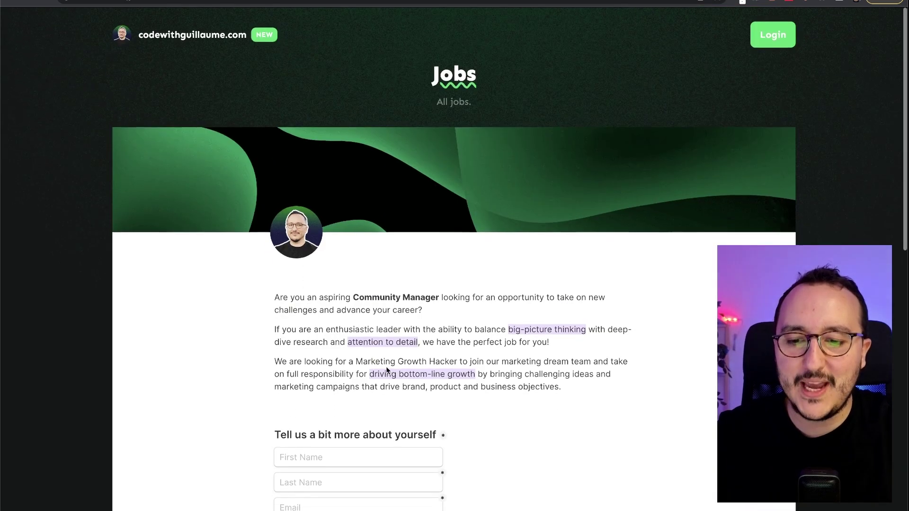
scroll(386, 366, "down", 12)
scroll(389, 356, "up", 1)
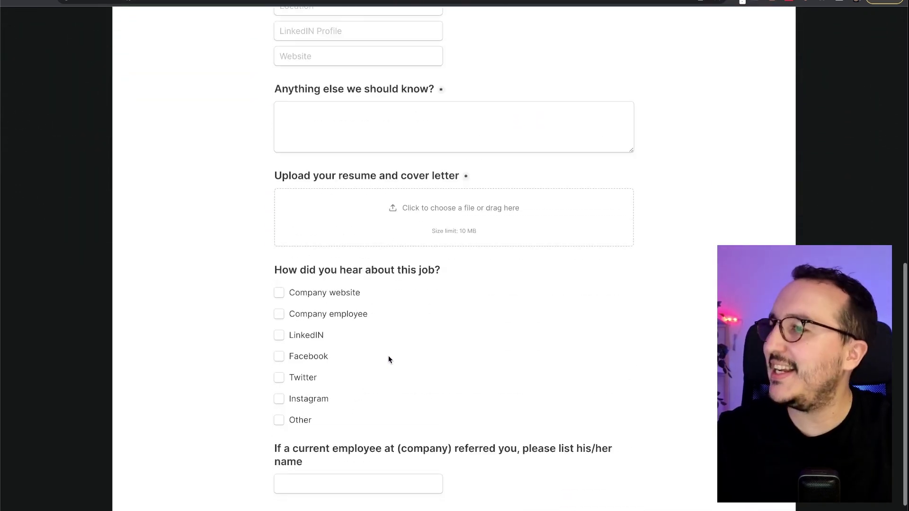
key("super+r")
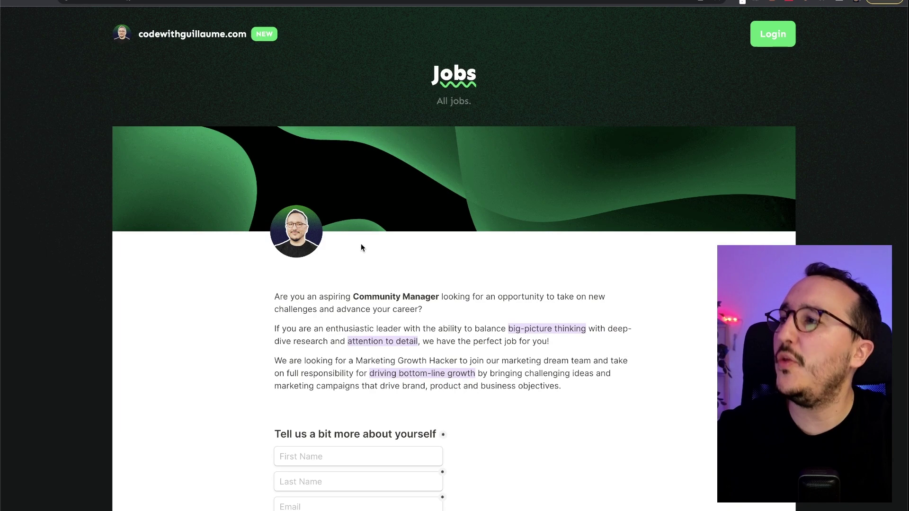
scroll(472, 433, "down", 6)
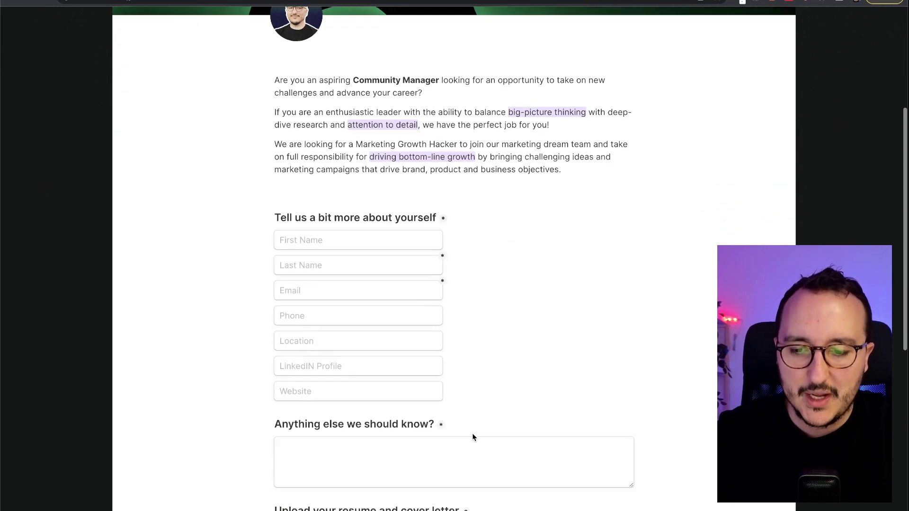
left_click(404, 179)
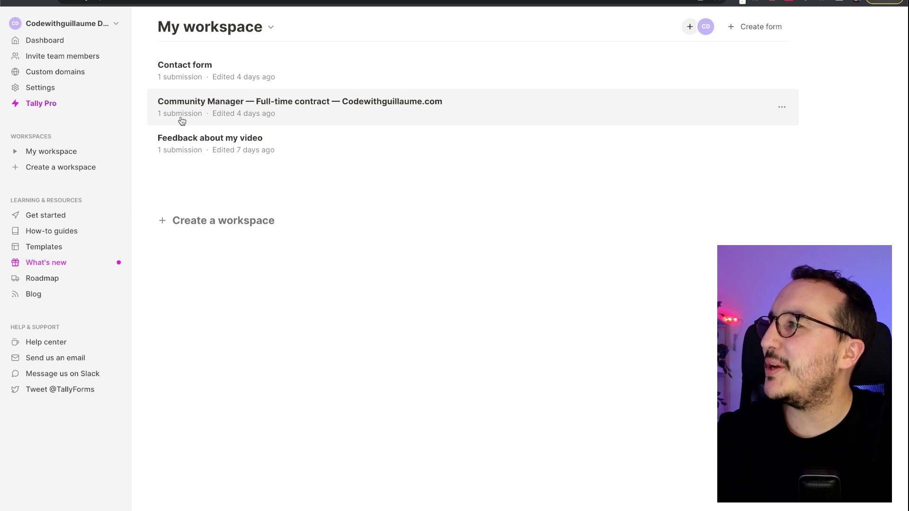
Open the Community Manager summary and scroll to the 'Hello !' answer and iris (1).jpeg upload
left_click(182, 121)
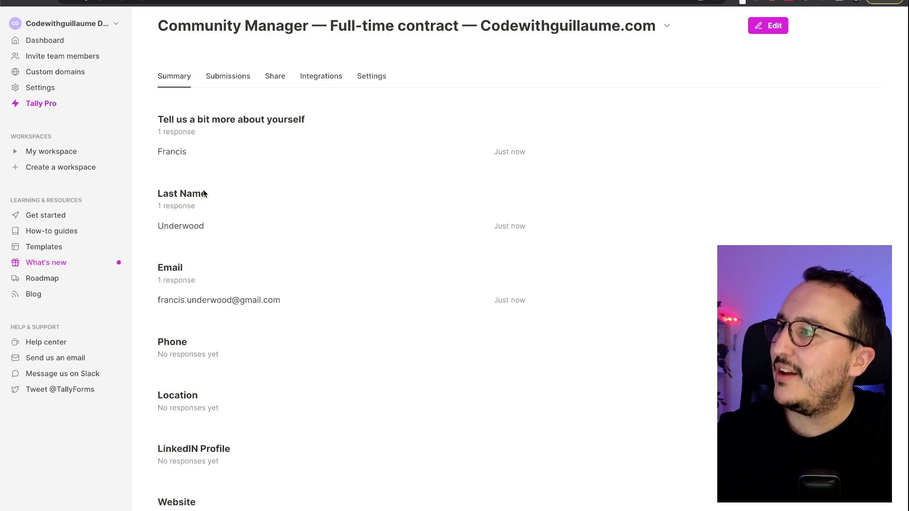
scroll(218, 229, "down", 8)
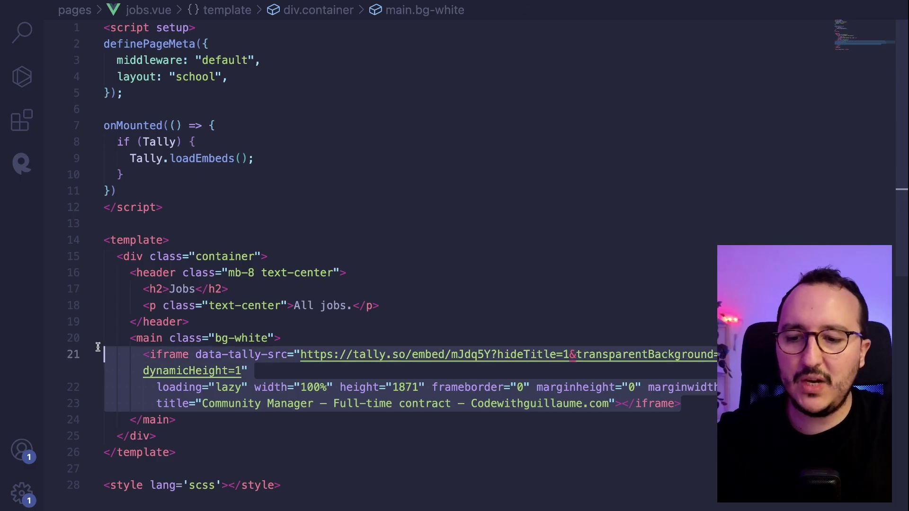
key("BackSpace")
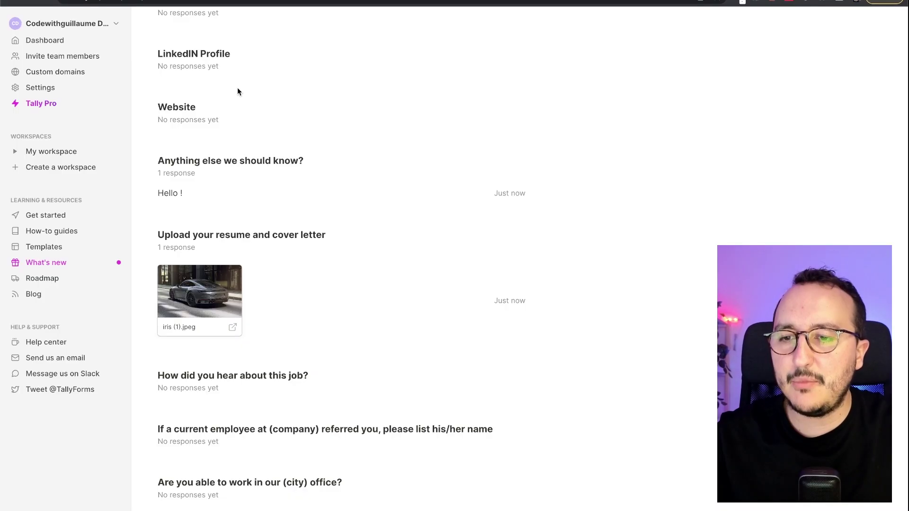
Open the Community Manager form for editing and scroll through its fields
scroll(237, 87, "up", 10)
left_click(767, 26)
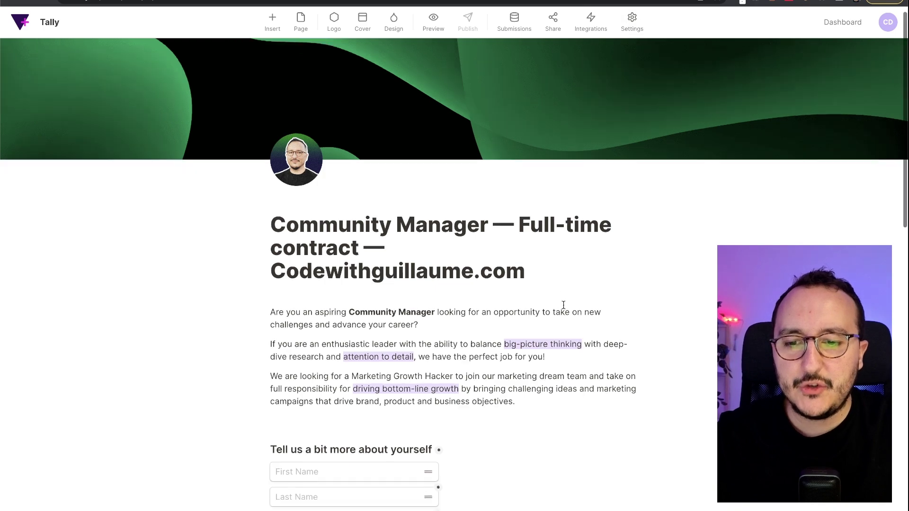
scroll(563, 305, "down", 8)
scroll(563, 305, "down", 5)
scroll(564, 305, "up", 15)
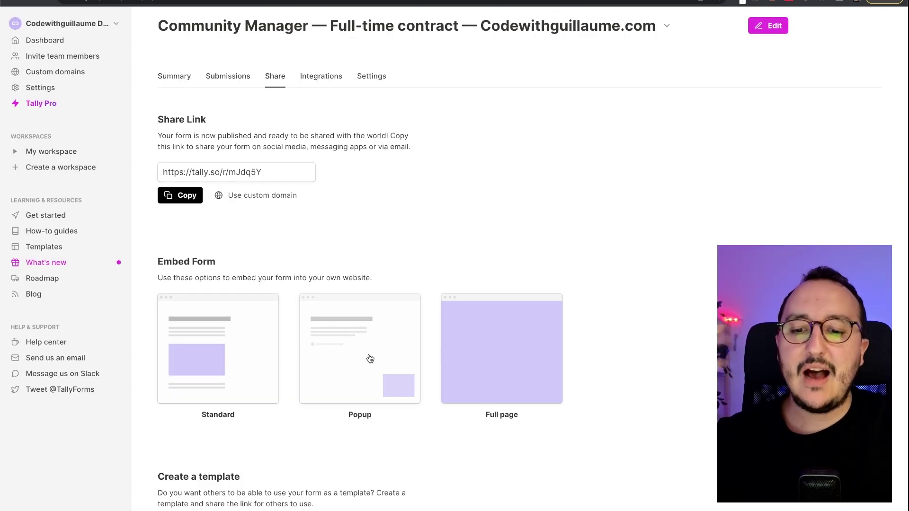
Choose the Popup embed option and scroll through the popup preview of the form
left_click(361, 382)
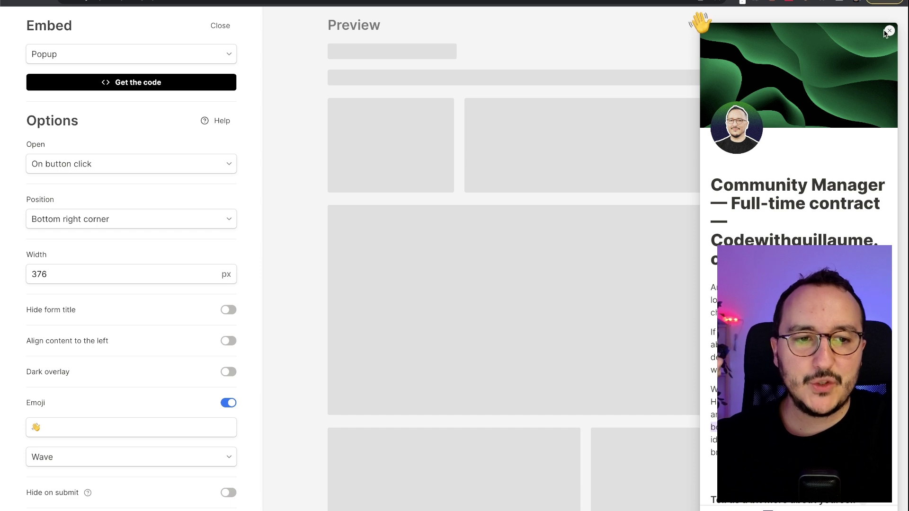
key("ctrl+alt+Left")
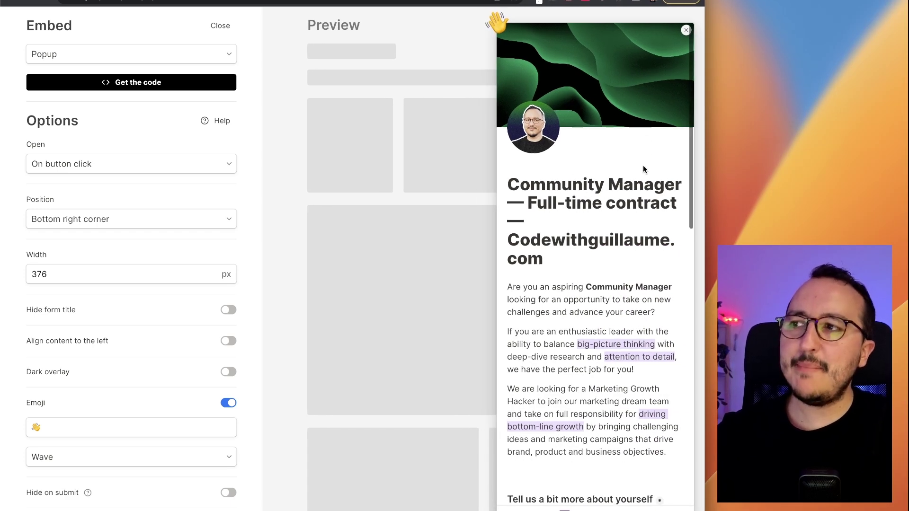
scroll(644, 166, "down", 2)
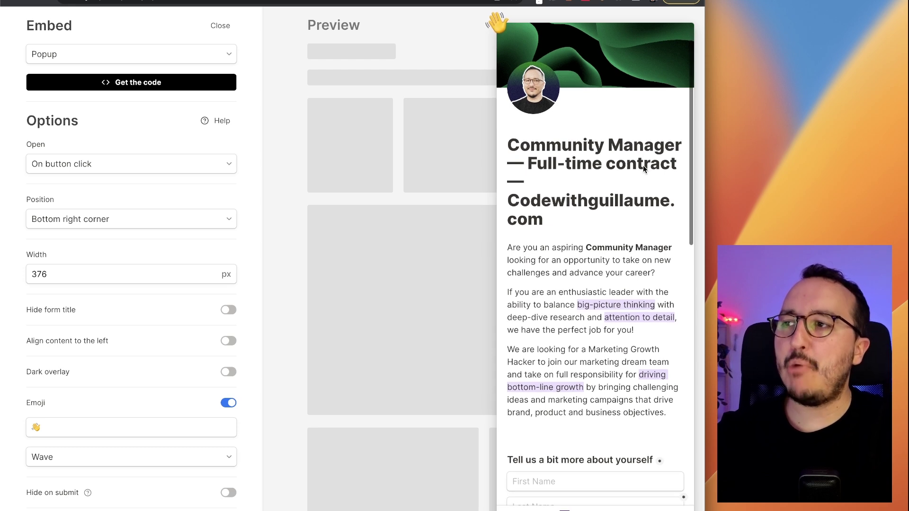
scroll(643, 166, "down", 3)
scroll(643, 166, "down", 15)
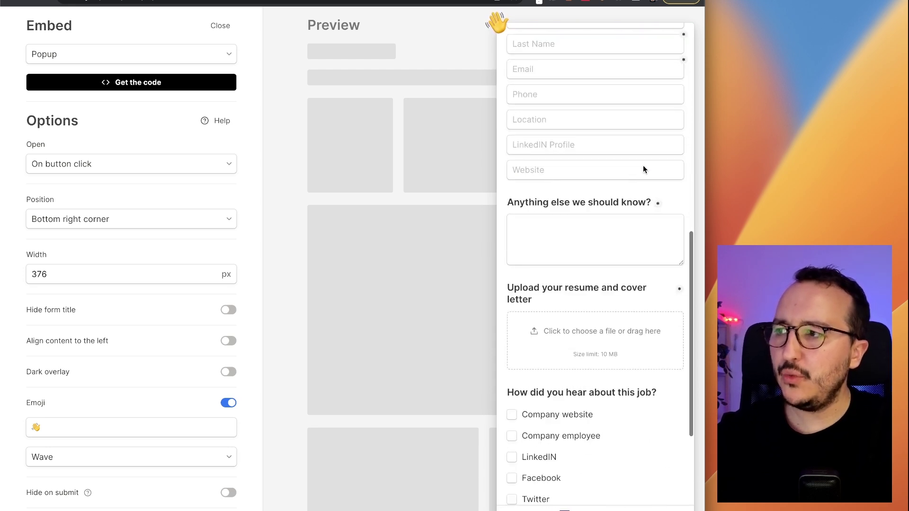
scroll(643, 165, "up", 18)
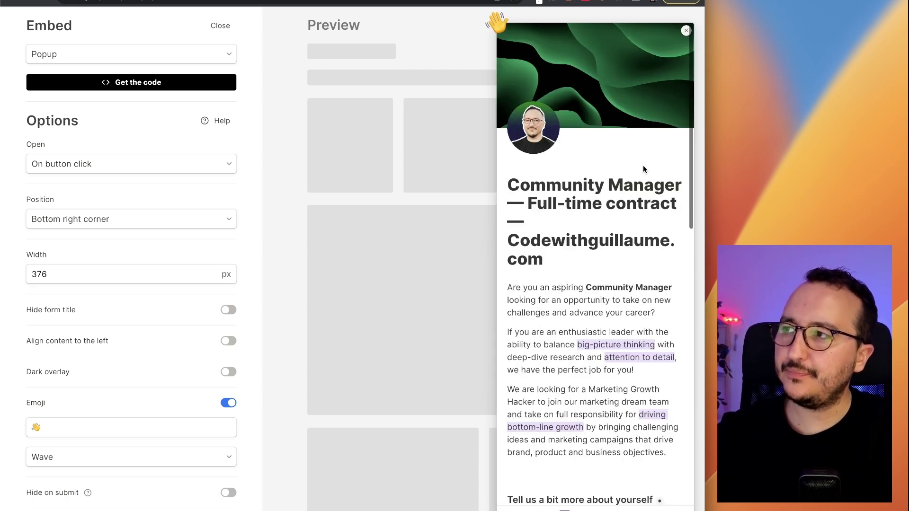
Close the popup preview and return to the Popup embed settings
left_click(686, 31)
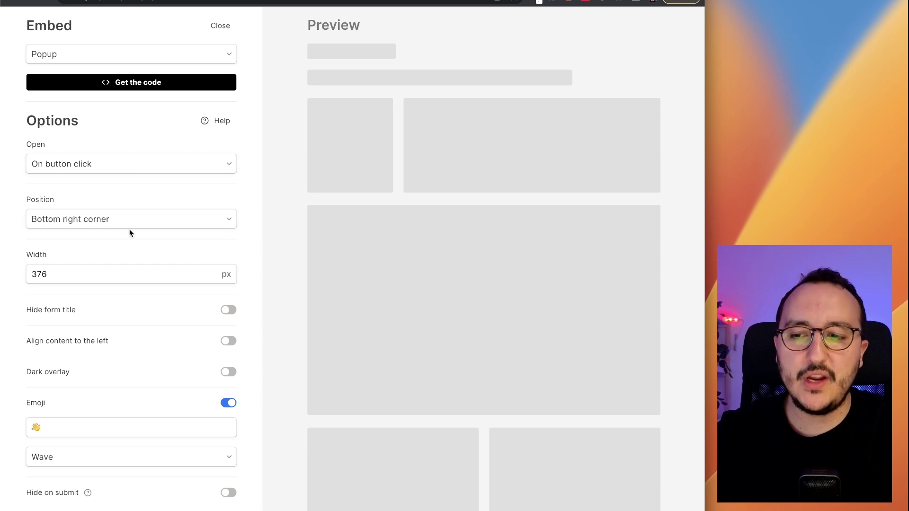
scroll(101, 266, "down", 1)
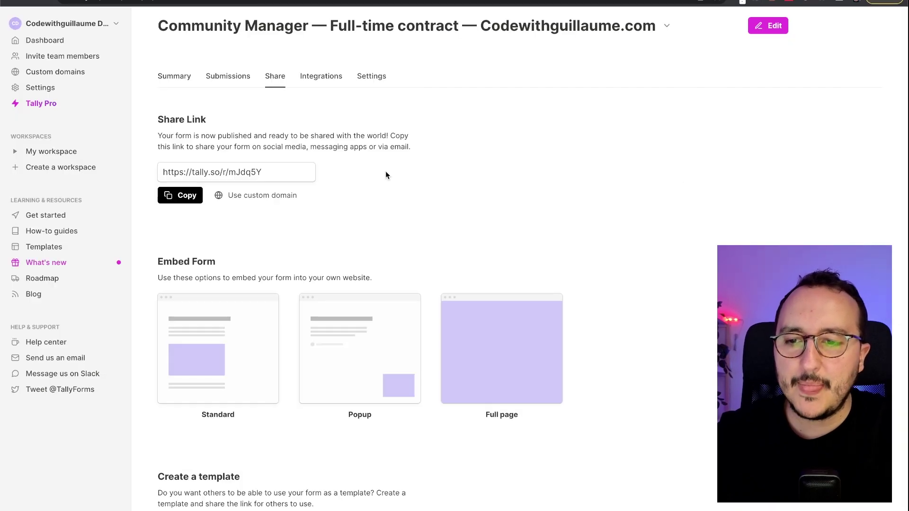
left_click(337, 370)
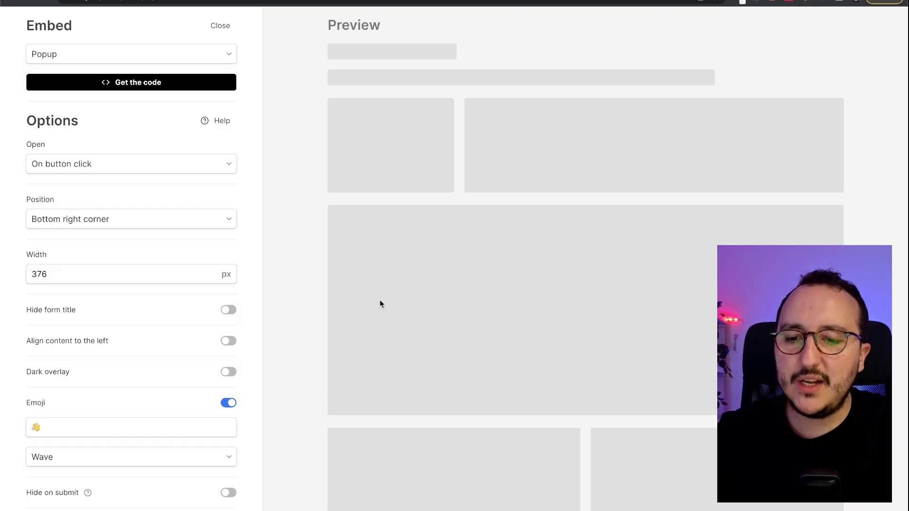
Keep the popup opening on button click and change its position to Center
left_click(196, 162)
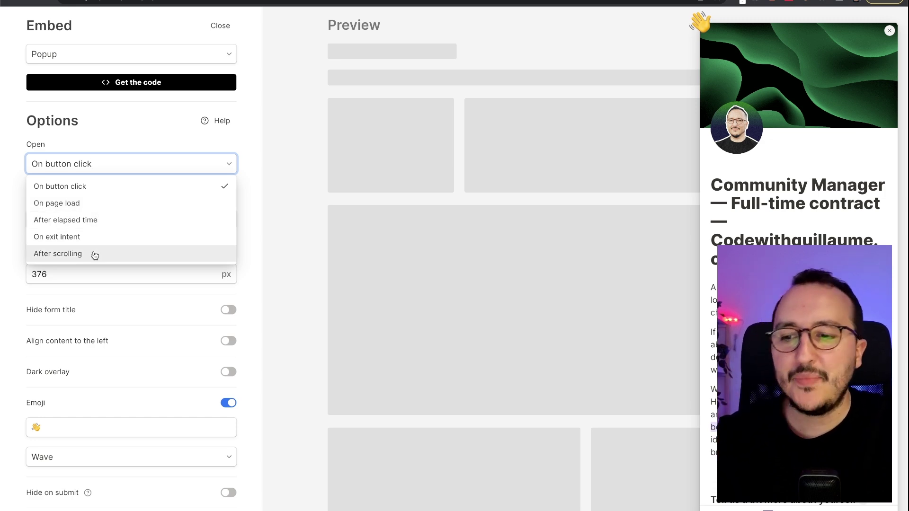
left_click(132, 138)
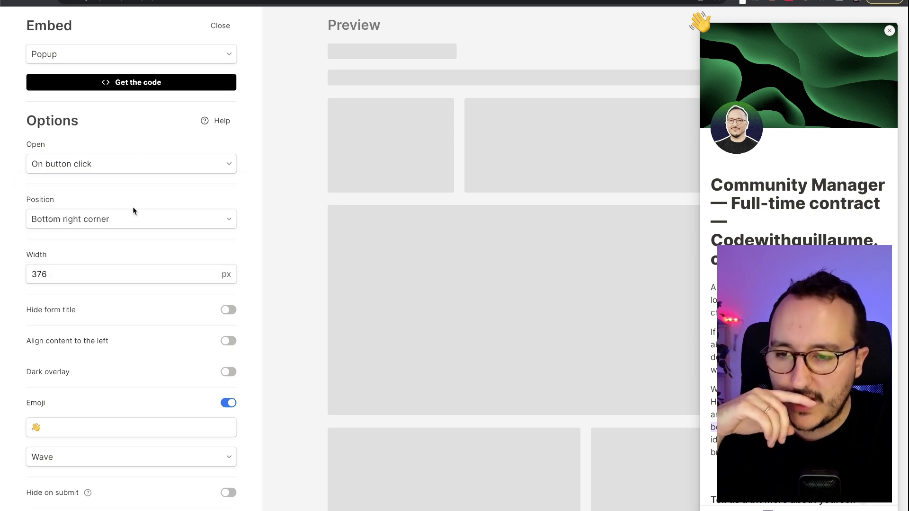
left_click(132, 219)
left_click(129, 258)
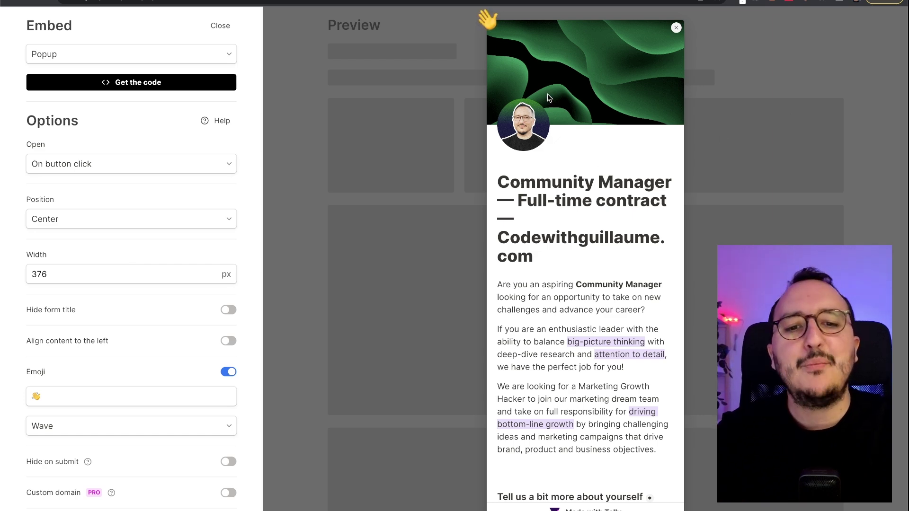
left_click(178, 267)
key("Up")
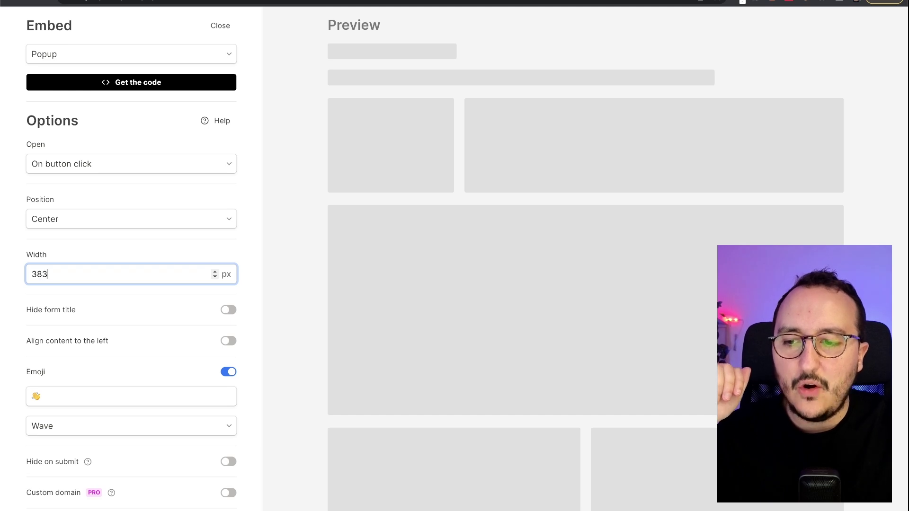
key("Up")
key("BackSpace")
key("BackSpace")
key("BackSpace")
type("5")
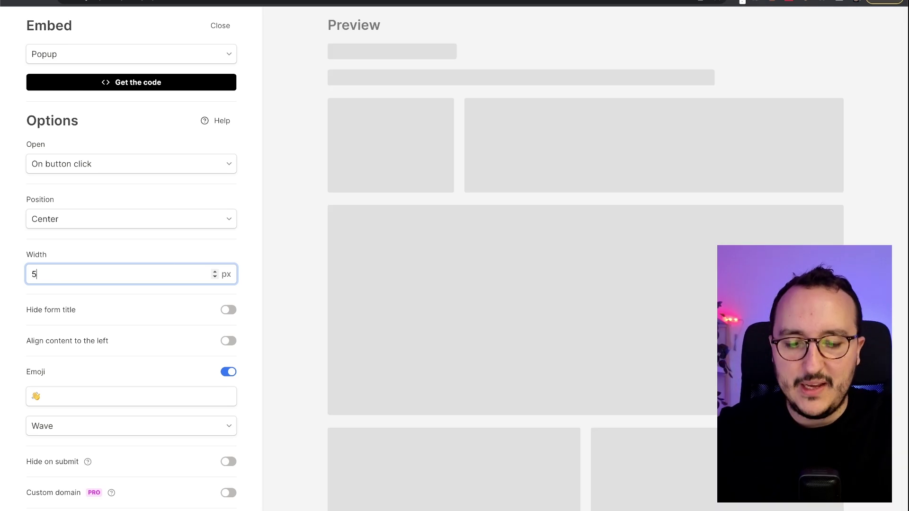
type("00")
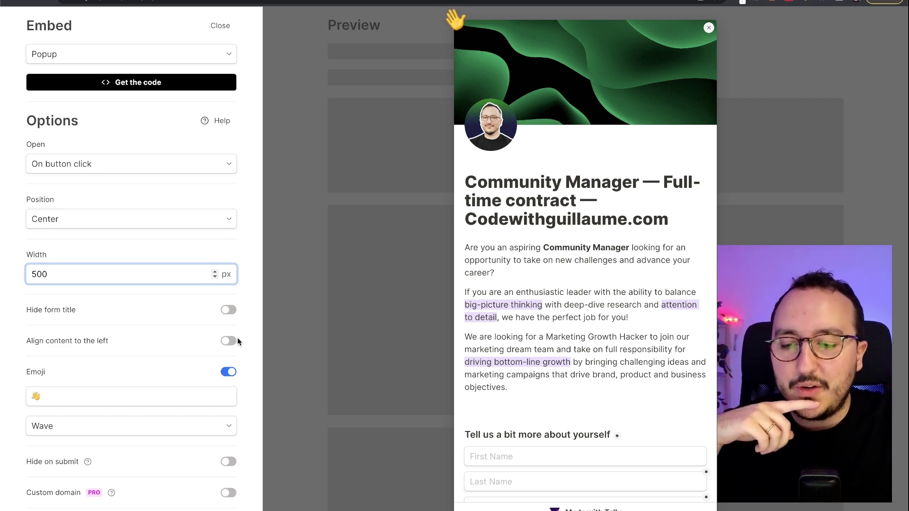
left_click_drag(477, 182, 613, 222)
left_click(613, 221)
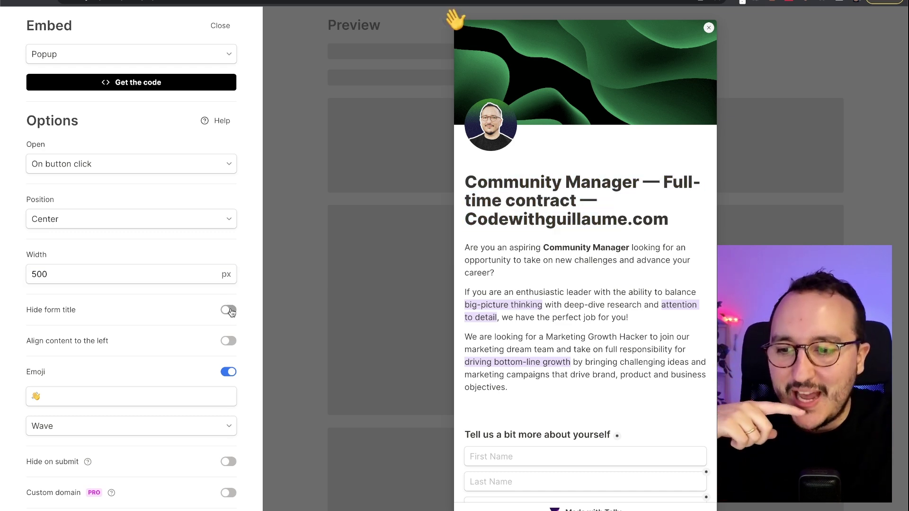
left_click(229, 311)
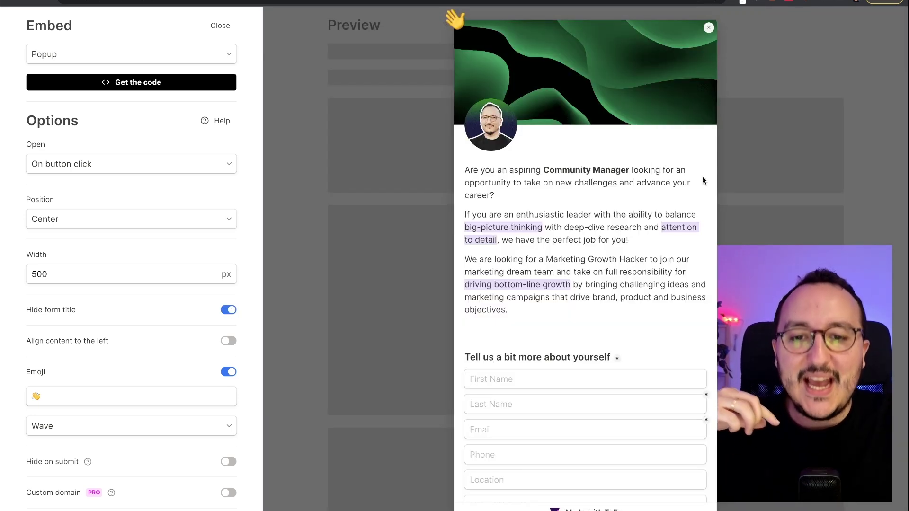
scroll(702, 180, "down", 12)
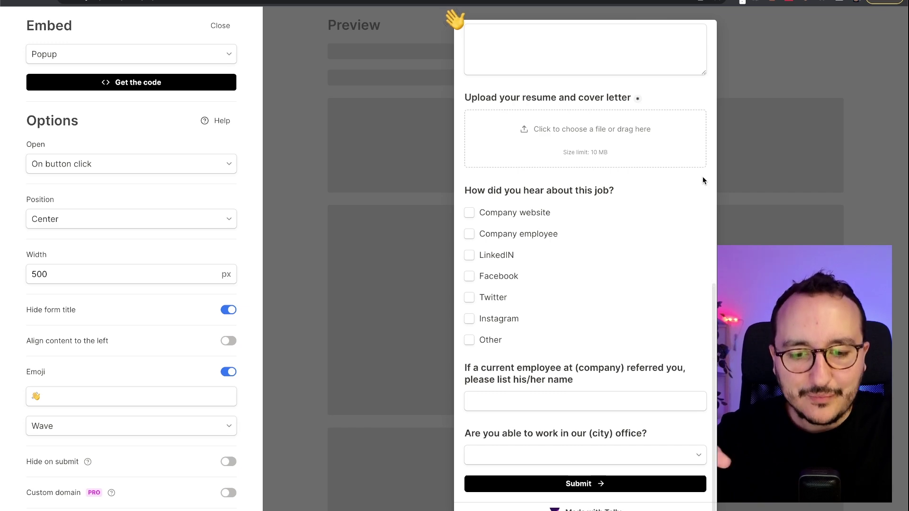
scroll(702, 180, "up", 12)
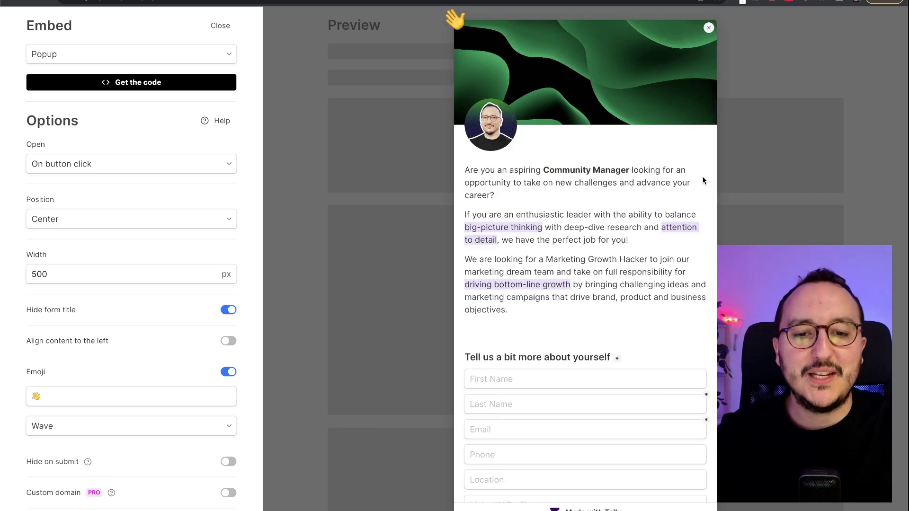
scroll(702, 180, "down", 8)
scroll(615, 288, "up", 8)
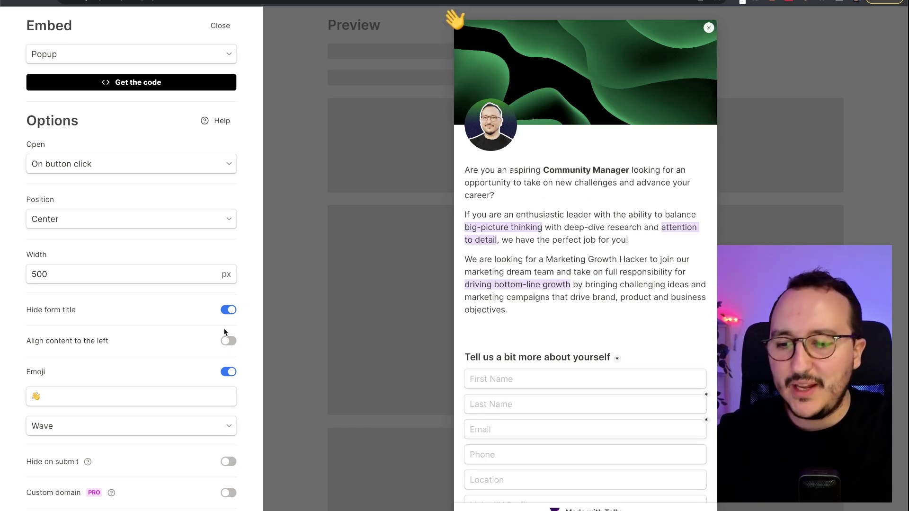
scroll(132, 352, "down", 1)
left_click_drag(66, 383, 2, 366)
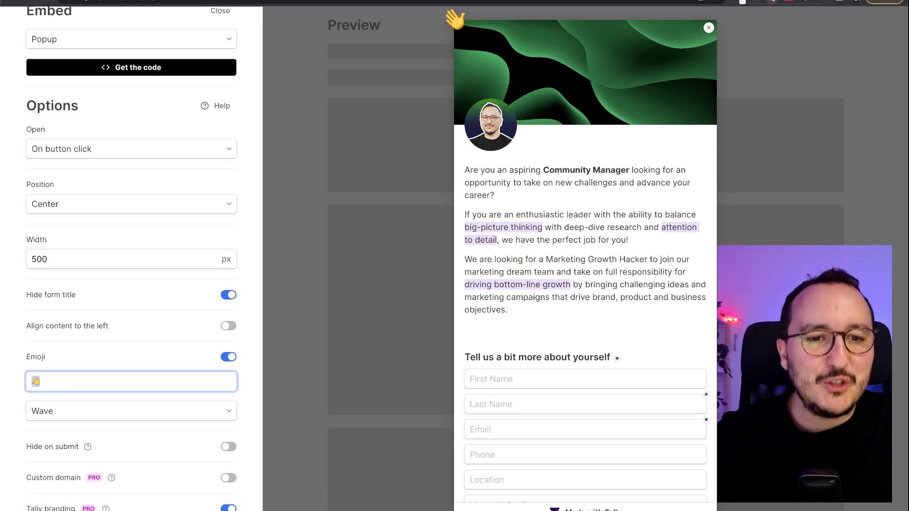
Replace the wave emoji with a rocket 🚀 and give it the Tada animation
left_click(772, 2)
type("rocket")
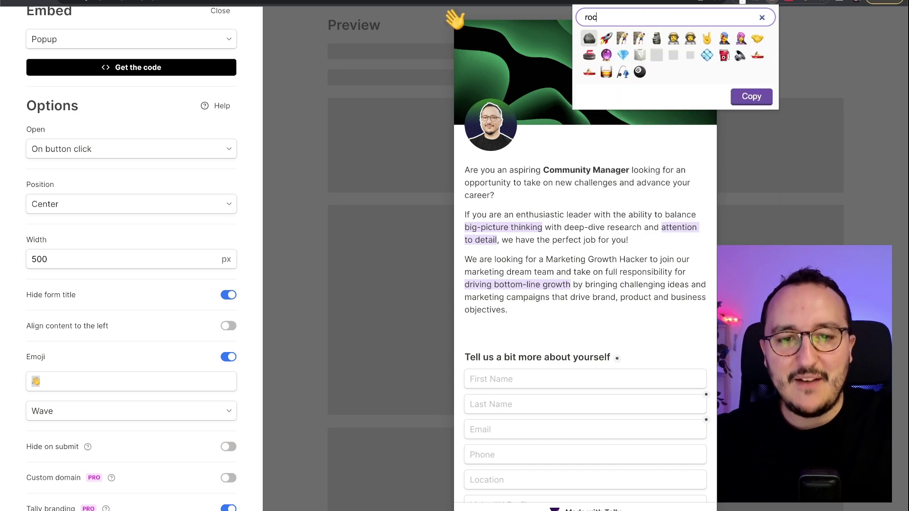
left_click(587, 39)
key("Return")
left_click(62, 383)
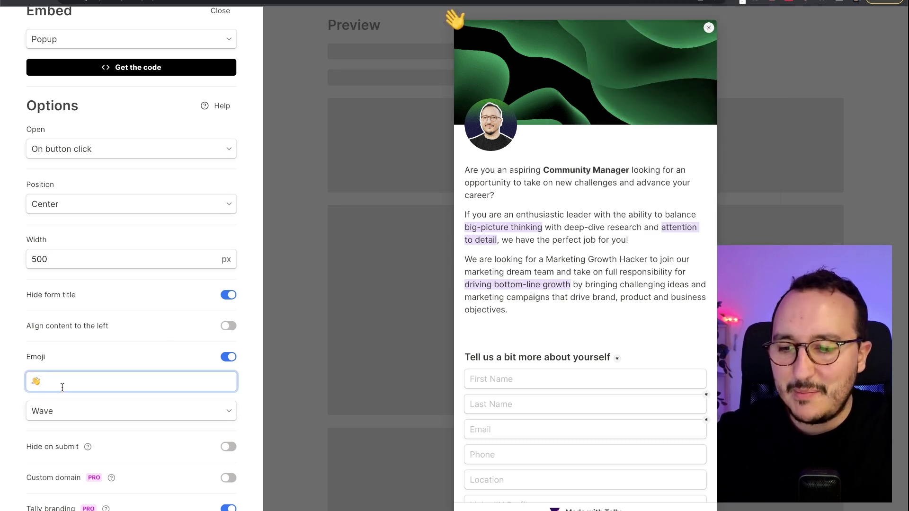
key("super+v")
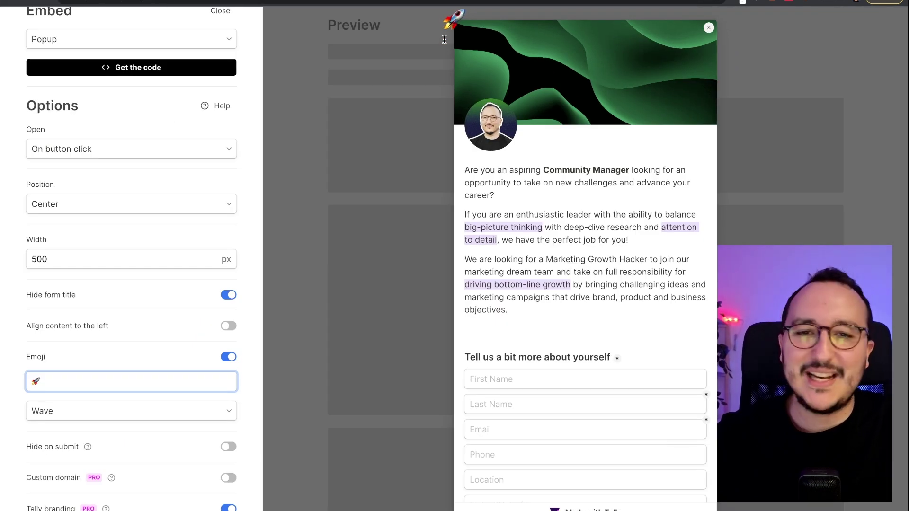
left_click(61, 413)
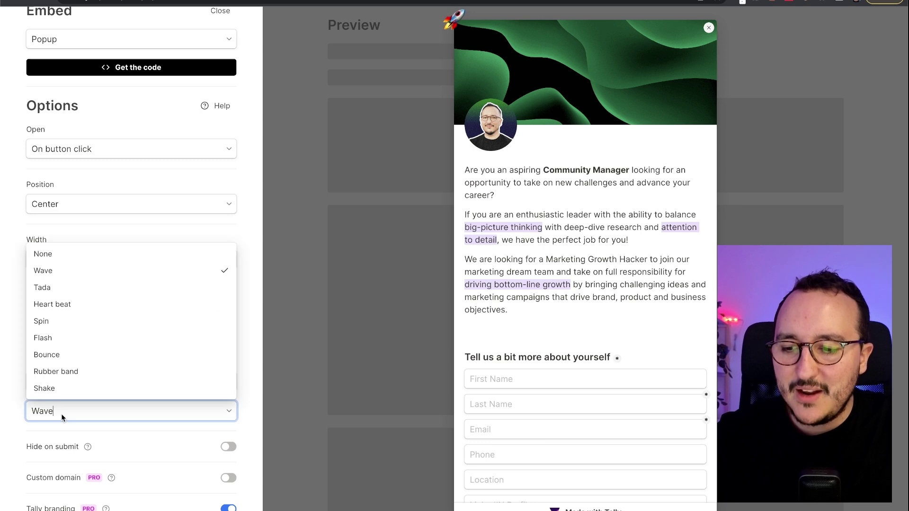
left_click(84, 294)
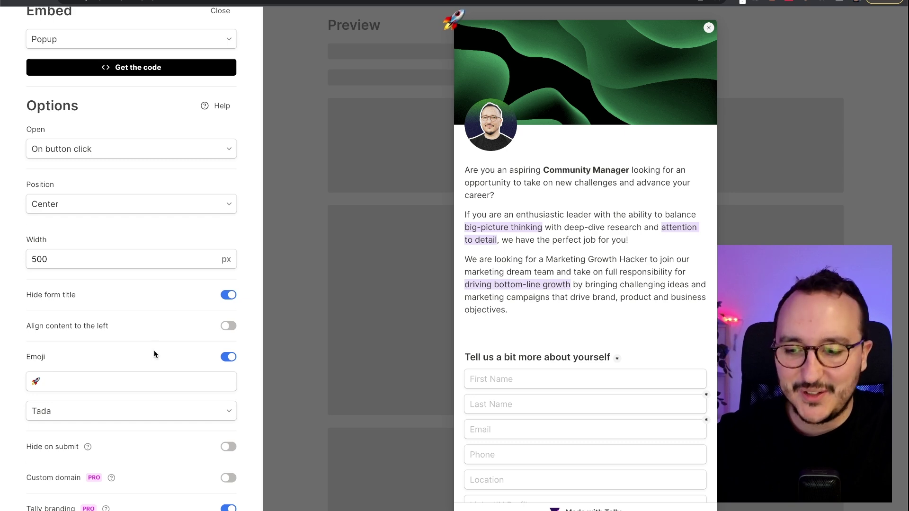
Turn on Hide on submit with a 2-second delay
left_click(228, 447)
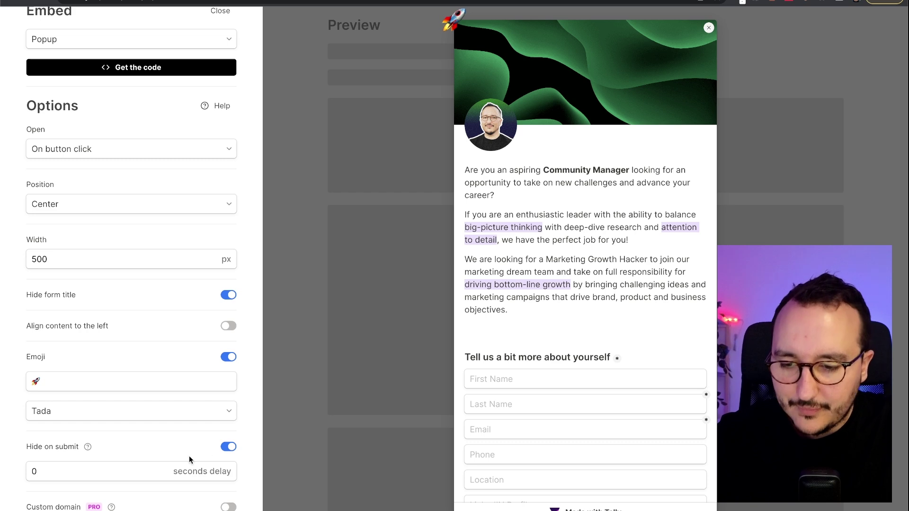
left_click(134, 471)
key("BackSpace")
type("-3")
scroll(134, 474, "down", 1)
key("BackSpace")
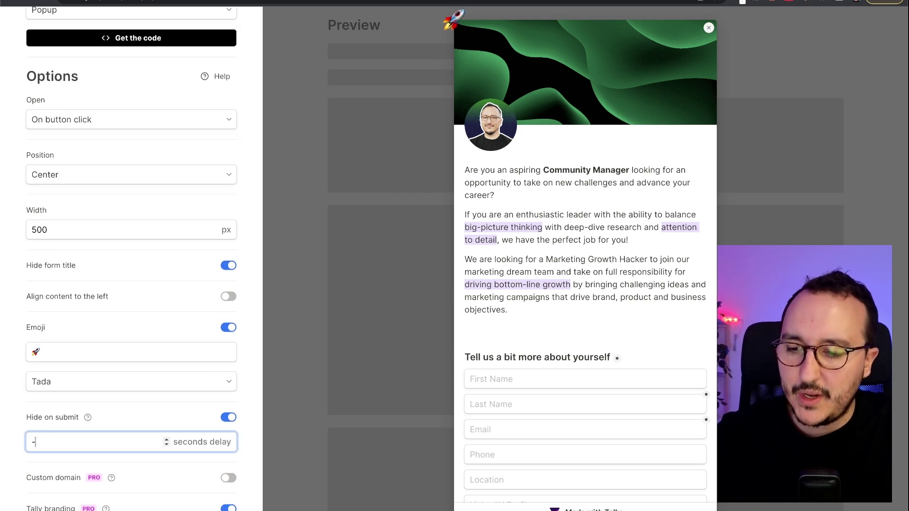
key("BackSpace")
type("2")
left_click(152, 411)
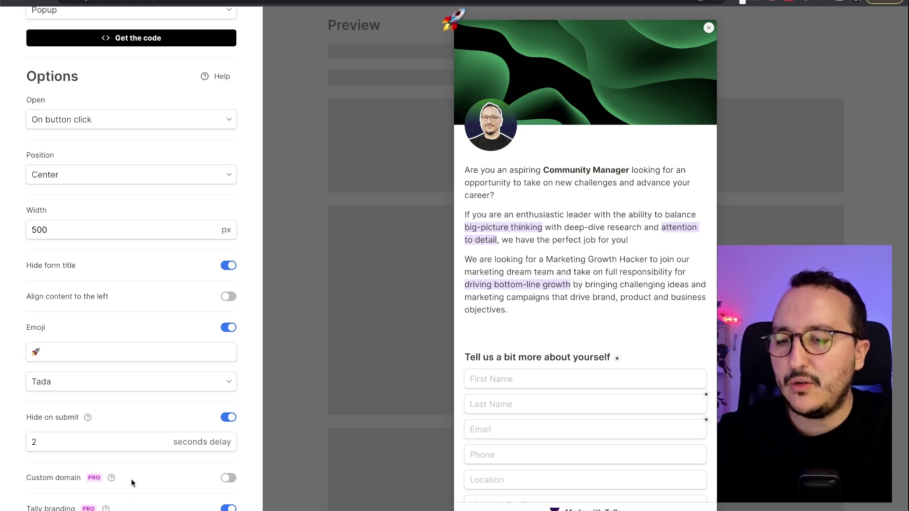
scroll(169, 342, "up", 2)
Show the popup's embed code and expand the Use JavaScript instructions
left_click(141, 83)
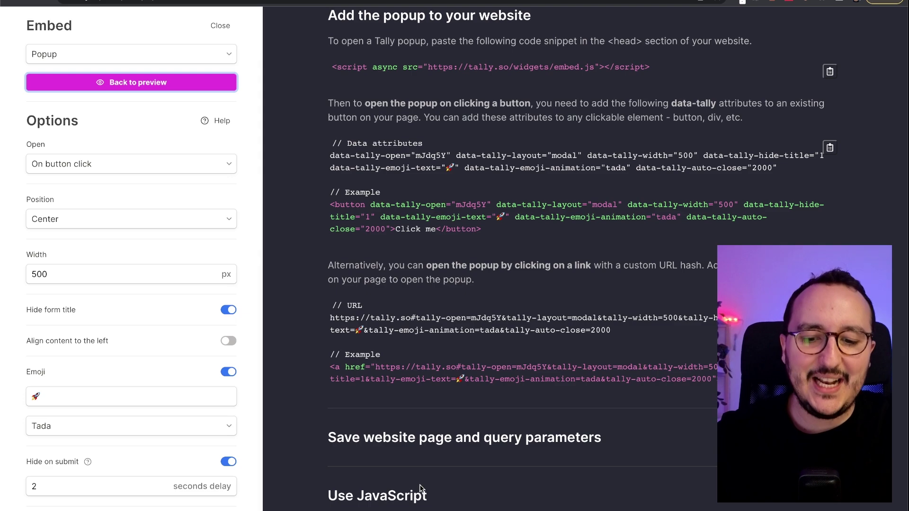
left_click(415, 502)
scroll(530, 459, "down", 5)
scroll(530, 459, "down", 8)
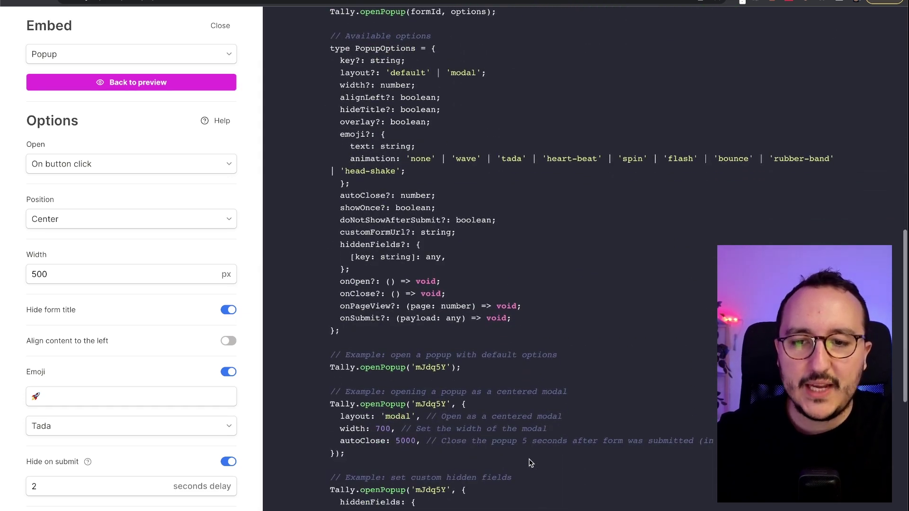
scroll(529, 459, "up", 2)
scroll(529, 459, "down", 2)
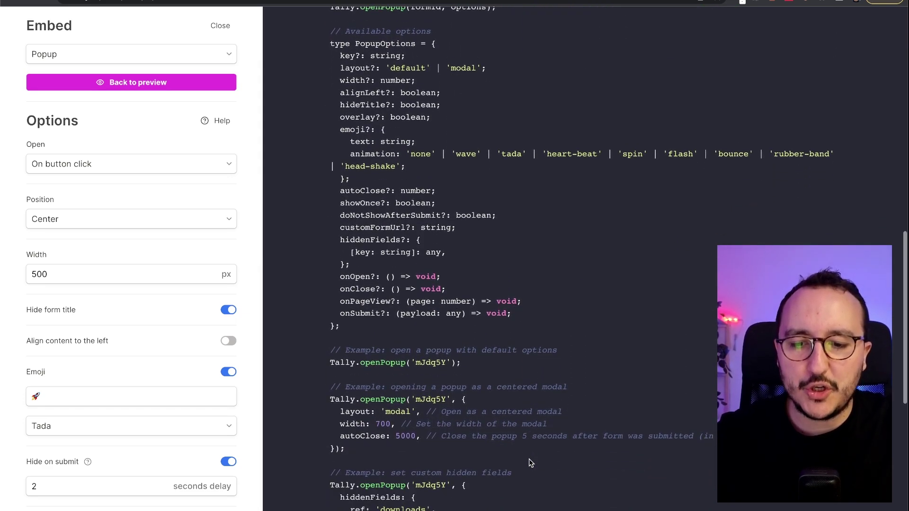
scroll(529, 459, "down", 8)
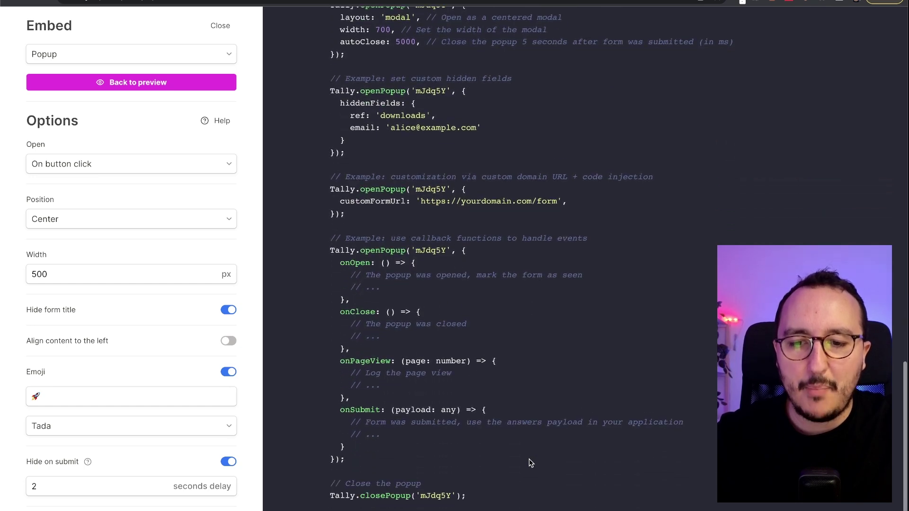
scroll(524, 211, "up", 15)
scroll(524, 209, "down", 5)
scroll(524, 205, "down", 1)
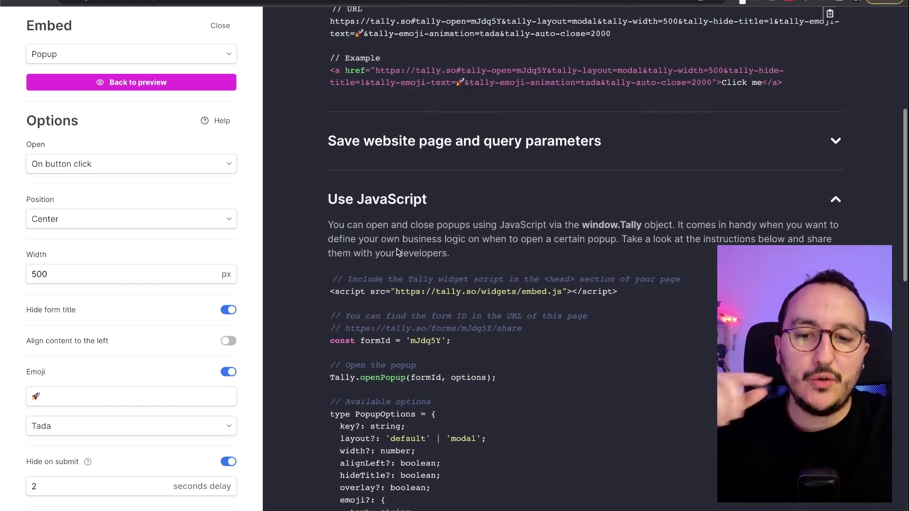
scroll(397, 252, "down", 4)
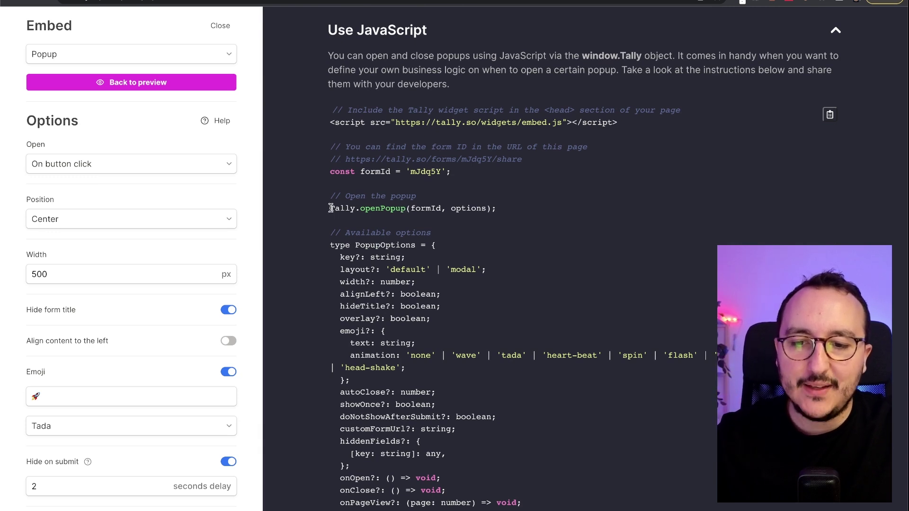
Highlight the formId and Tally.openPopup lines and read through the PopupOptions examples
left_click_drag(513, 209, 294, 175)
scroll(519, 209, "down", 3)
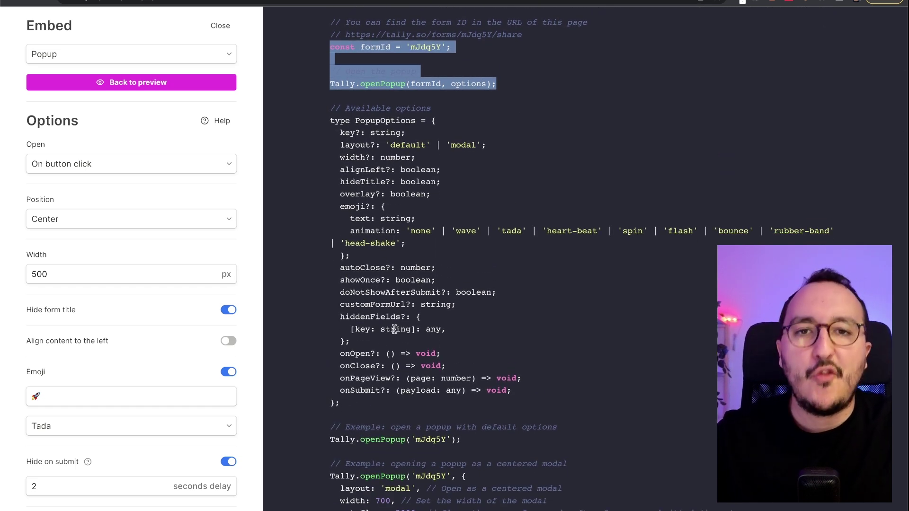
scroll(394, 328, "down", 6)
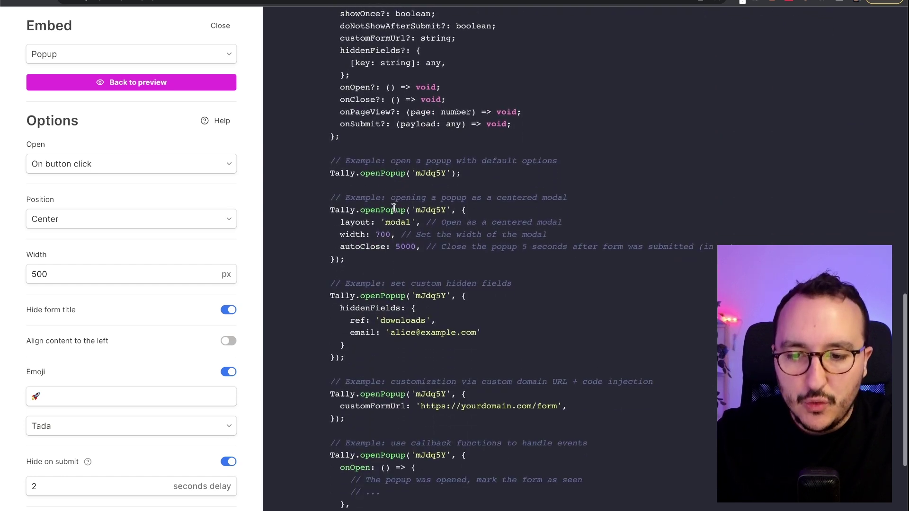
scroll(393, 208, "down", 1)
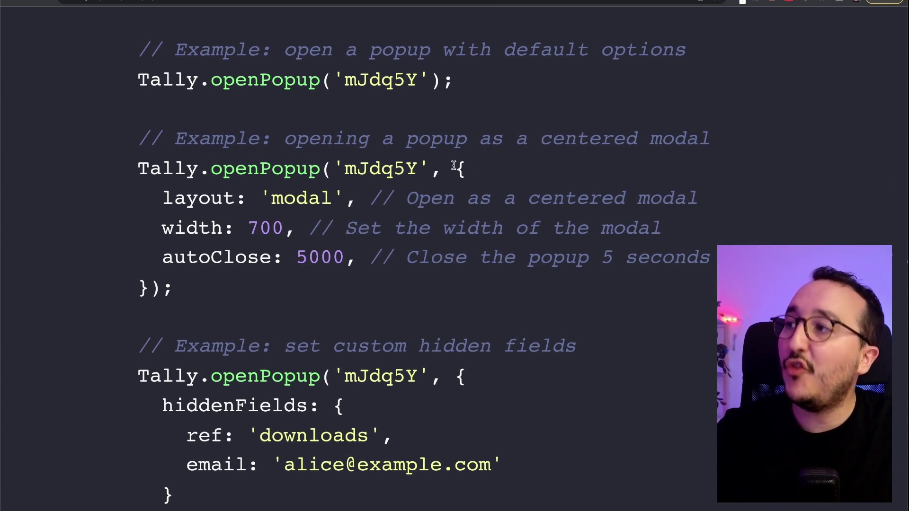
Review the centered modal example and its onOpen, onClose, onPageView and onSubmit callbacks
left_click_drag(454, 165, 416, 288)
left_click(418, 288)
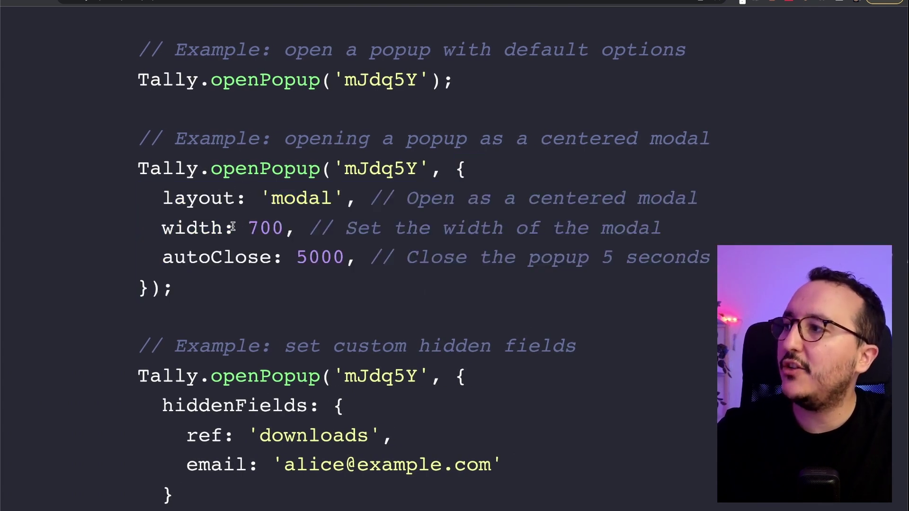
scroll(335, 301, "down", 5)
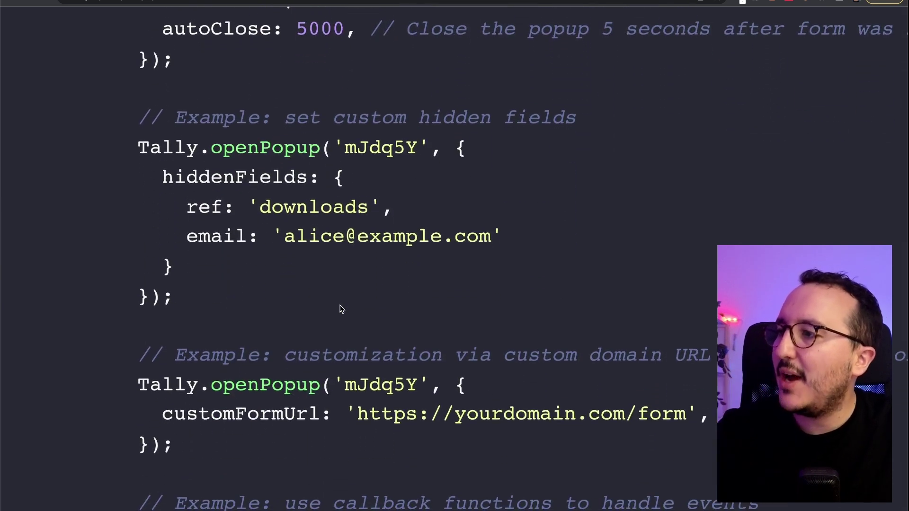
scroll(341, 308, "down", 5)
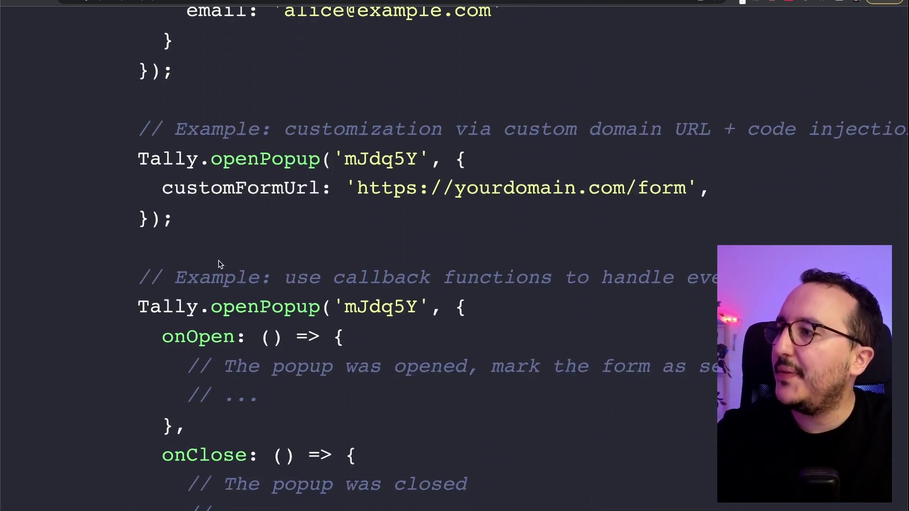
scroll(274, 308, "down", 2)
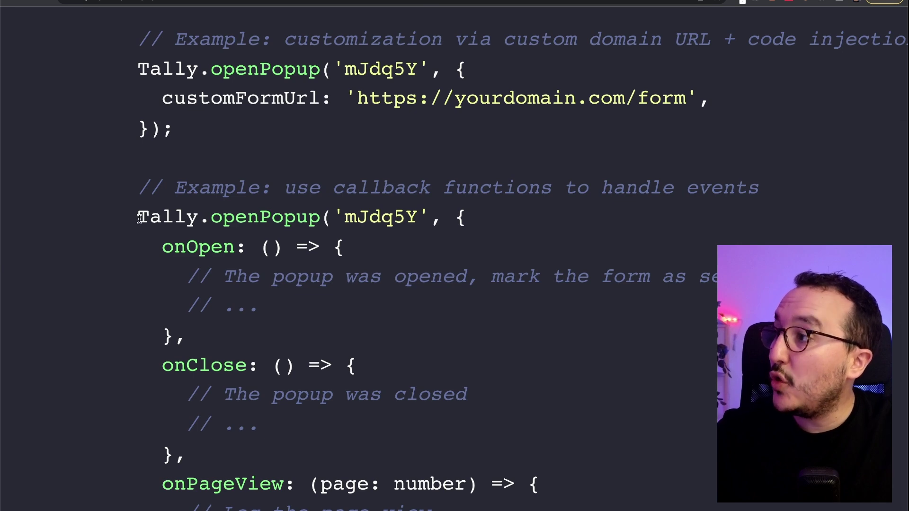
double_click(190, 246)
scroll(220, 365, "down", 1)
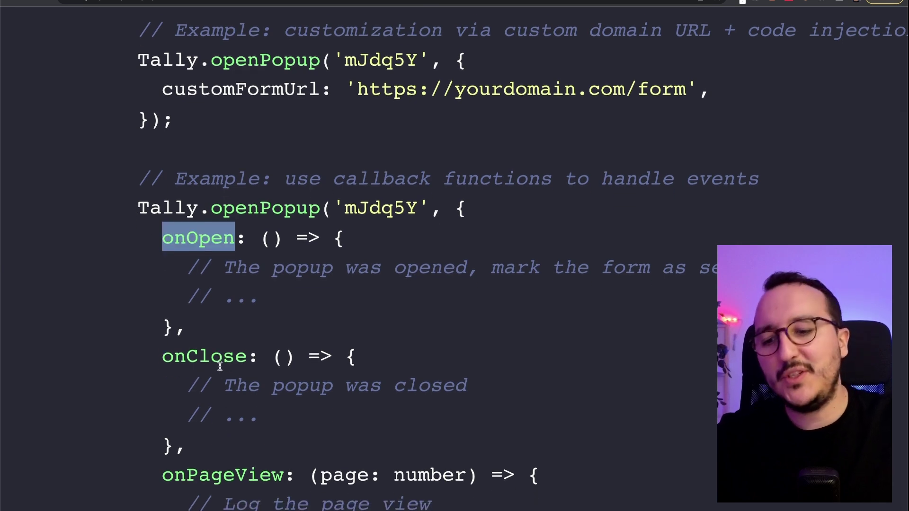
double_click(220, 352)
scroll(218, 357, "down", 3)
left_click(222, 339)
double_click(223, 338)
scroll(227, 336, "down", 4)
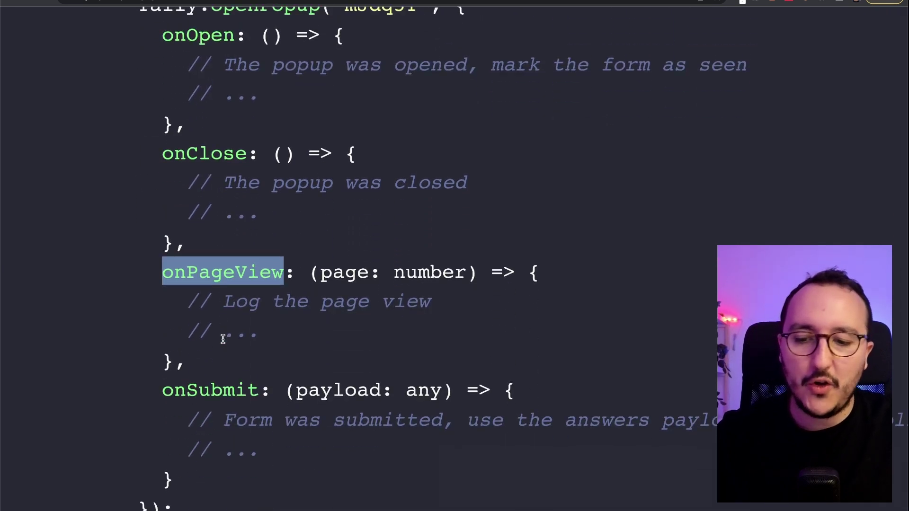
double_click(231, 305)
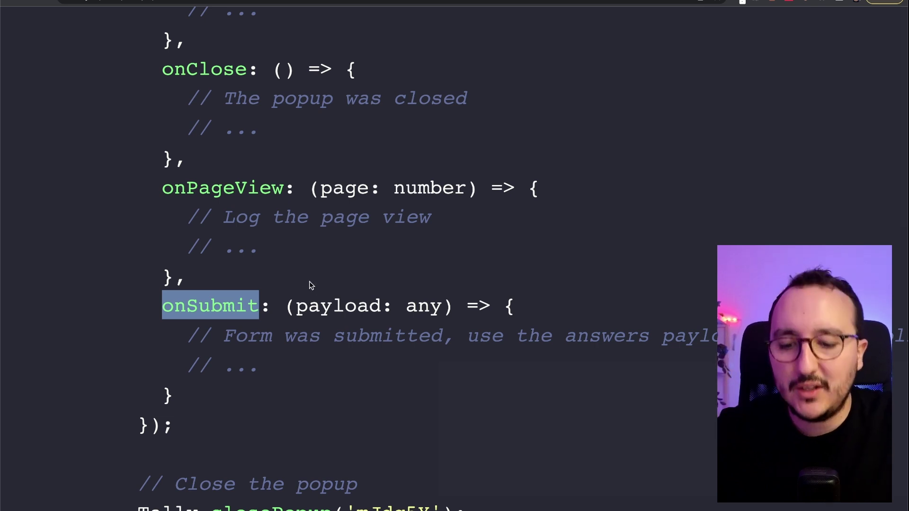
Copy the full Tally.openPopup callback example and switch over to jobs.vue
scroll(293, 283, "down", 3)
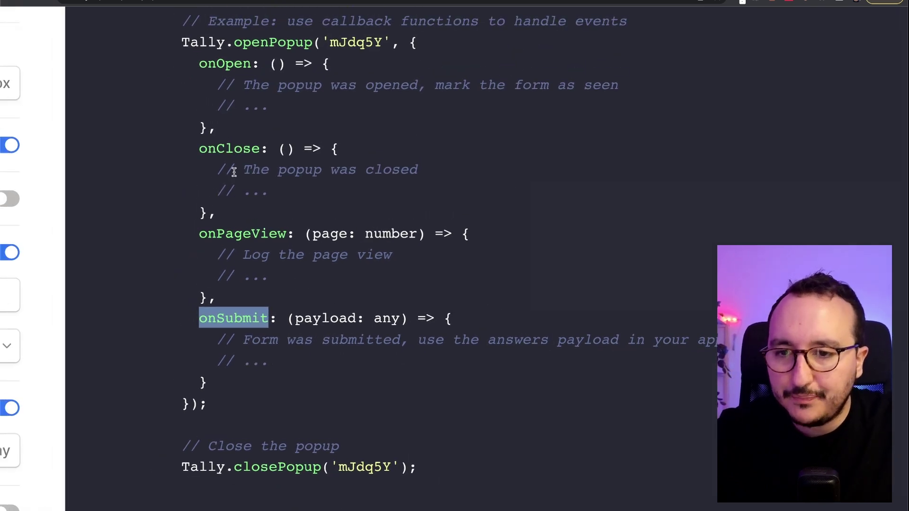
left_click_drag(181, 38, 255, 400)
double_click(347, 43)
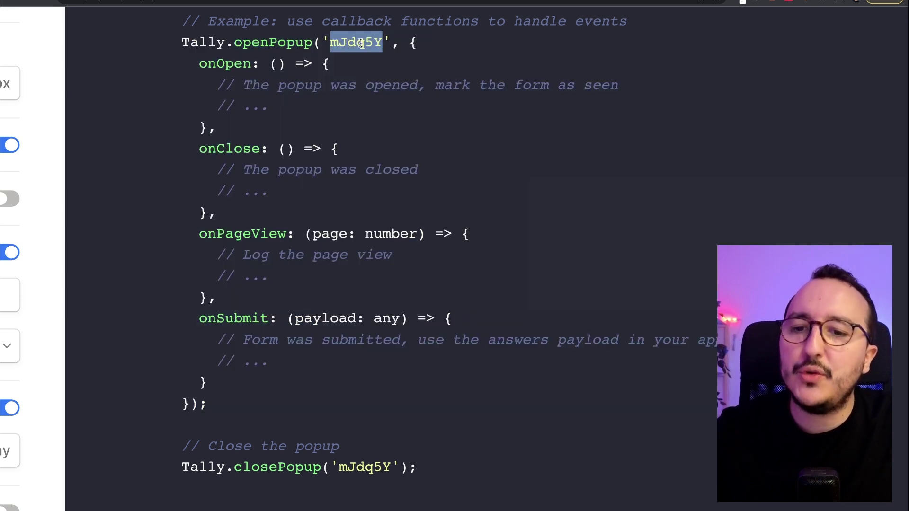
left_click(361, 43)
left_click_drag(330, 42, 385, 43)
left_click(385, 42)
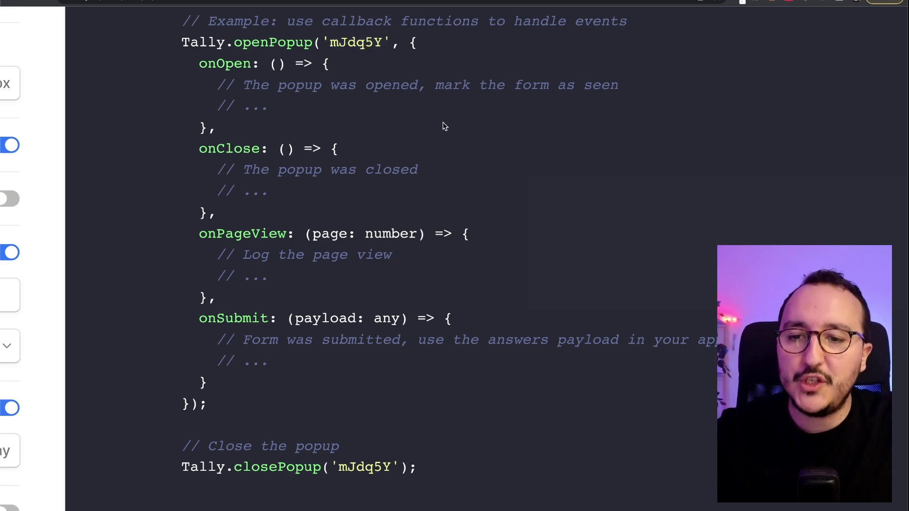
key("ctrl+Right")
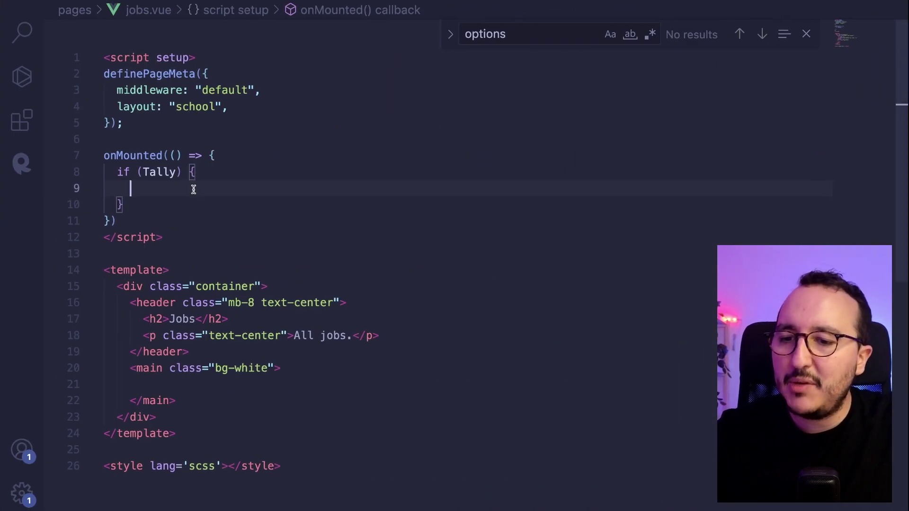
Paste the openPopup example into the if (Tally) block, removing the ': number' and ': any' types
type("Tally.openPopup('mJdq5Y', {       onOpen: () => {         // The popup was opened, mark the form as seen         // ...       },       onClose: () => {         // The popup was closed         // ...       },       onPageView: (page: number) => {         // Log the page view         // ...       },       onSubmit: (payload: any) => {         // Form was submitted, use the answers payload in your application         // ...       }     });")
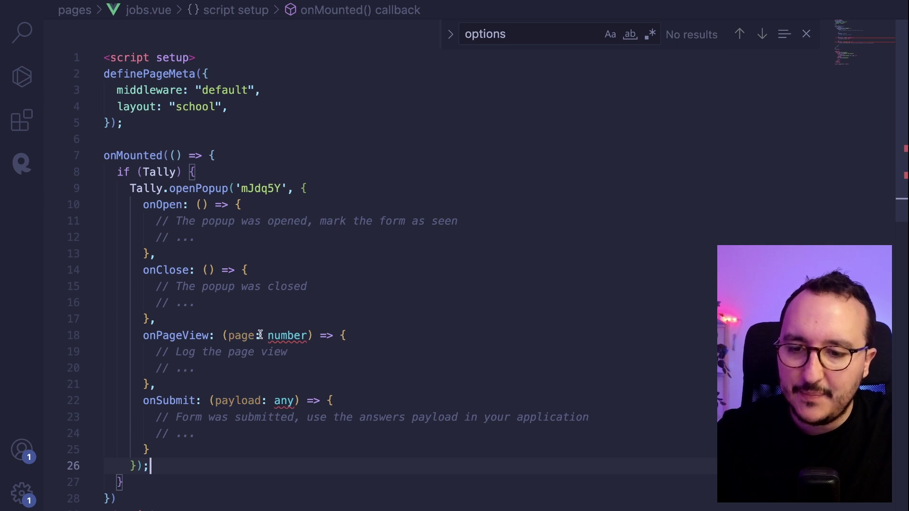
double_click(285, 334)
key("BackSpace")
key("BackSpace")
key("BackSpace")
double_click(284, 401)
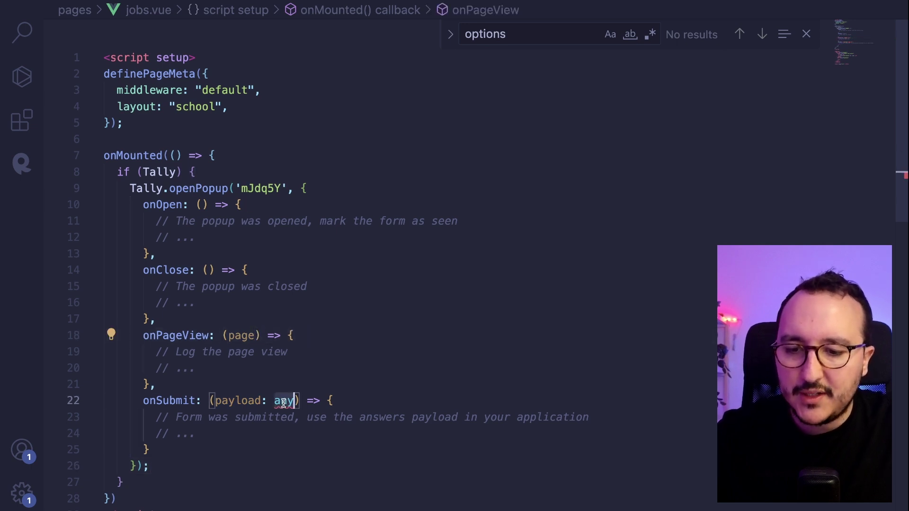
key("BackSpace")
key("BackSpace")
key("BackSpace")
Add a console.log('open') line to all four callbacks at once
left_click(326, 385)
left_click(300, 333)
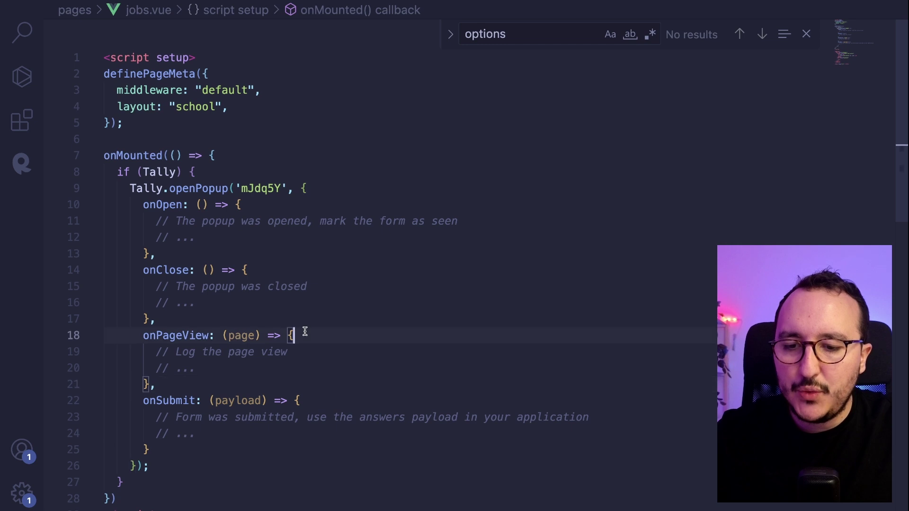
left_click(310, 401, "alt")
left_click(277, 270, "alt")
left_click(267, 205, "alt")
key("Return")
type("console.log(-")
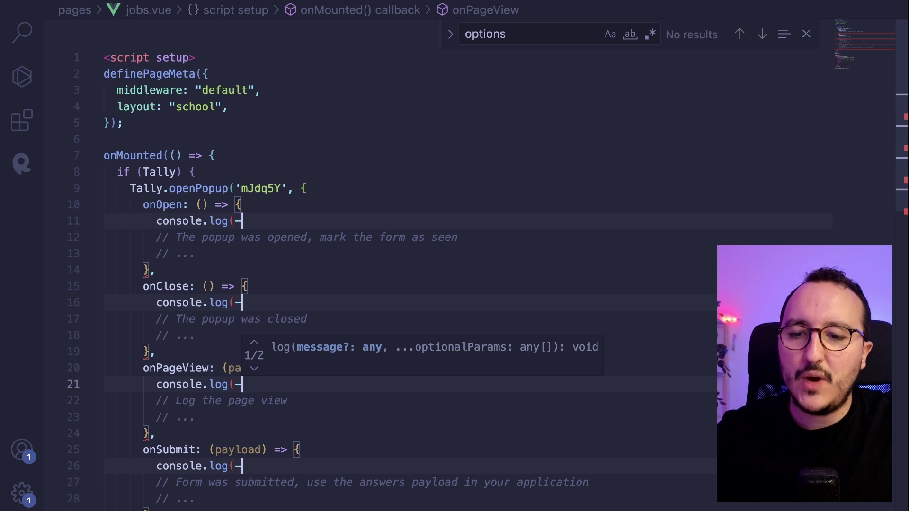
key("Escape")
type(");")
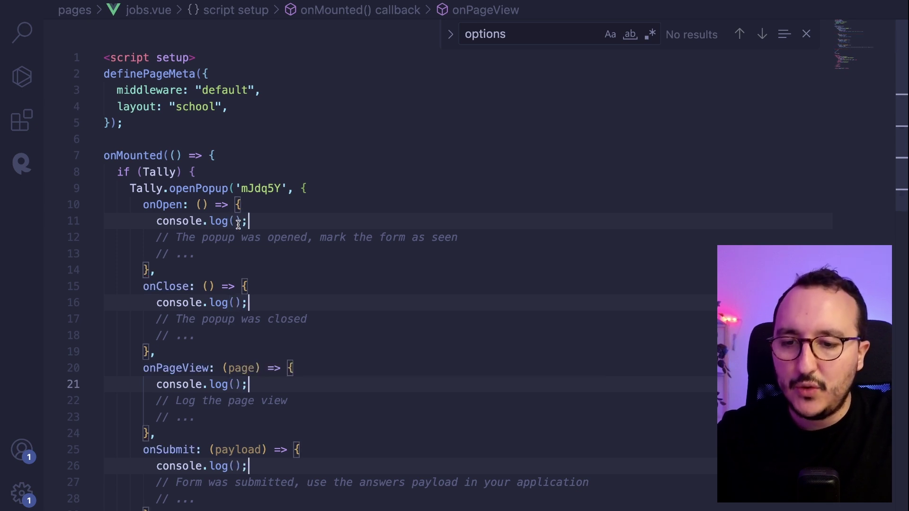
key("Left")
key("Left")
type("'open")
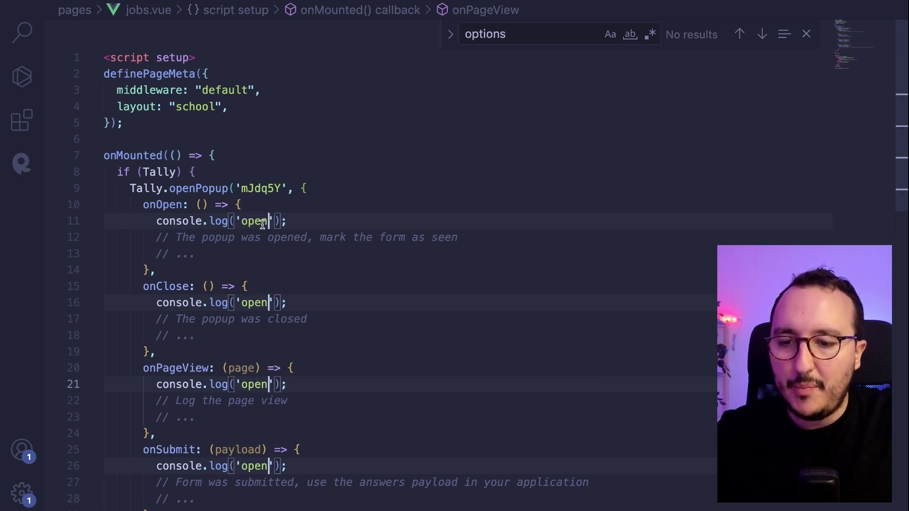
Change the onClose, onPageView and onSubmit log labels to 'close', 'viewed' and 'submitted'
left_click(262, 221)
double_click(254, 302)
type("close")
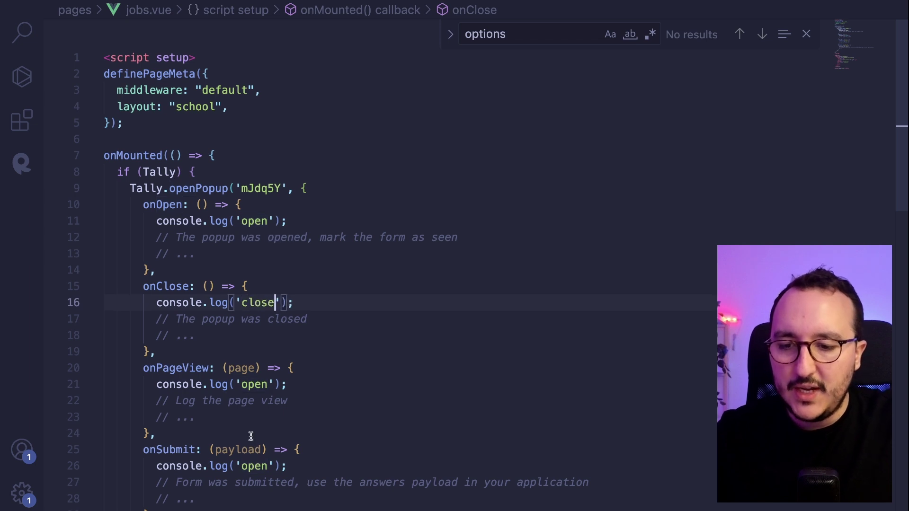
double_click(258, 385)
type("viewed")
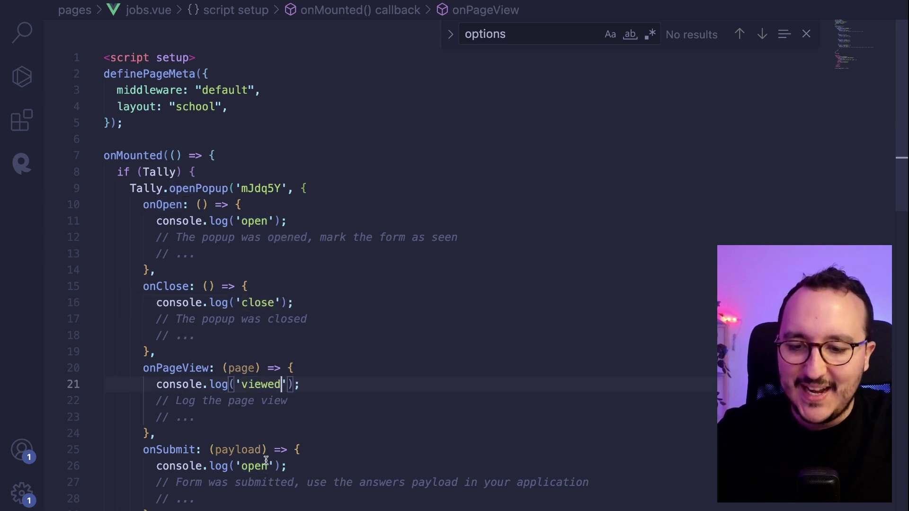
double_click(264, 465)
type("submitted")
left_click(407, 307)
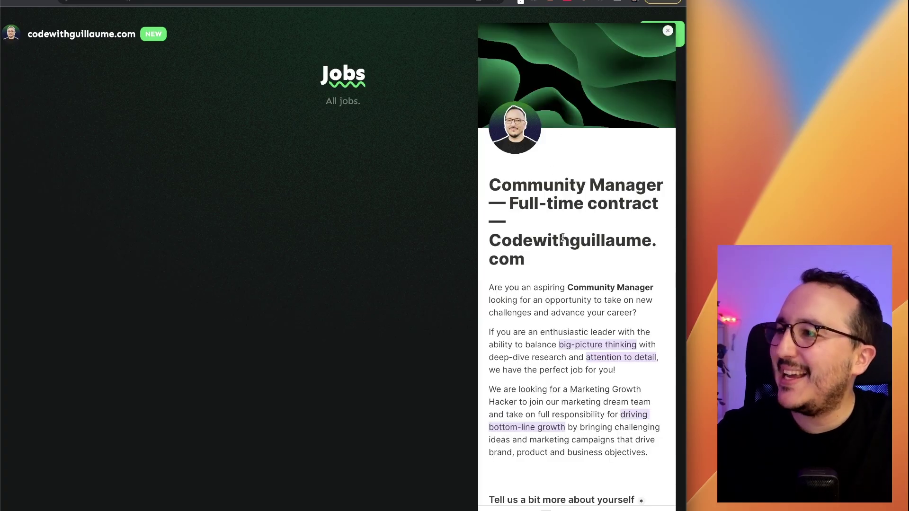
Scroll through the job application popup, close it, and widen the browser to the screen edge
scroll(562, 246, "down", 10)
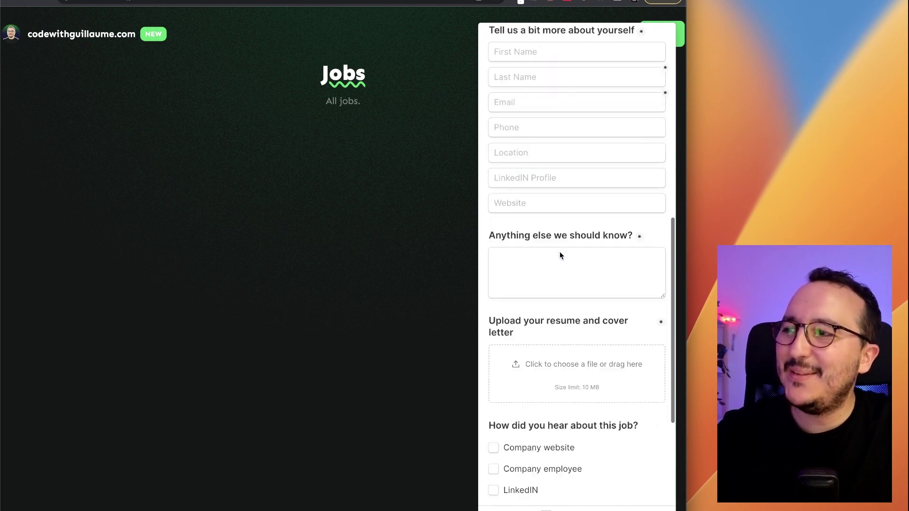
scroll(560, 254, "down", 5)
scroll(560, 253, "up", 15)
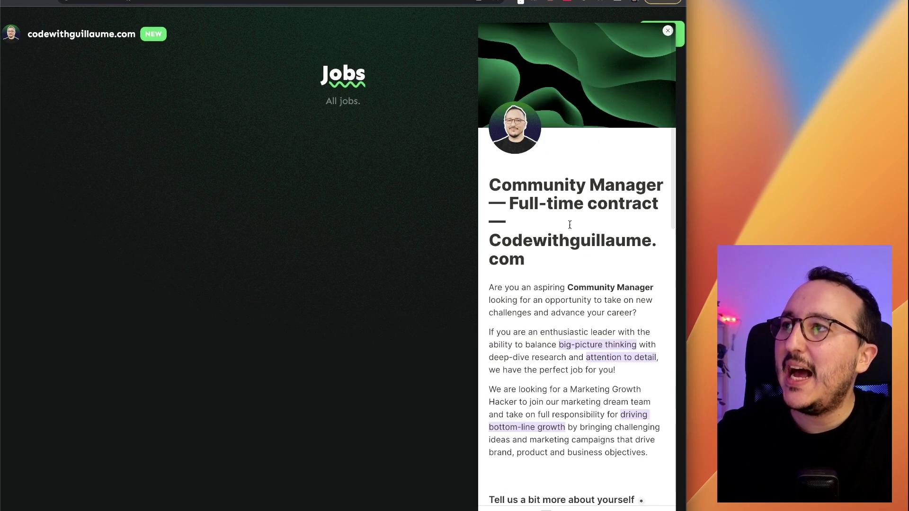
left_click(668, 32)
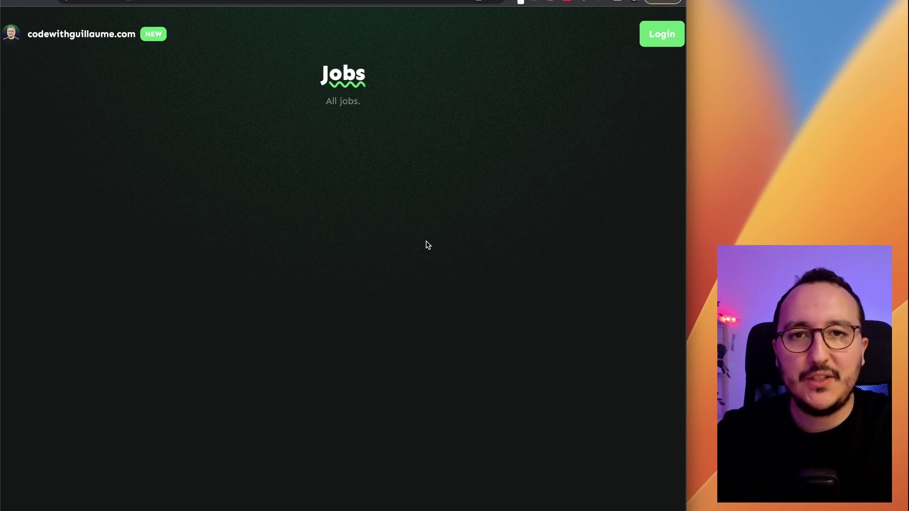
left_click_drag(686, 202, 906, 195)
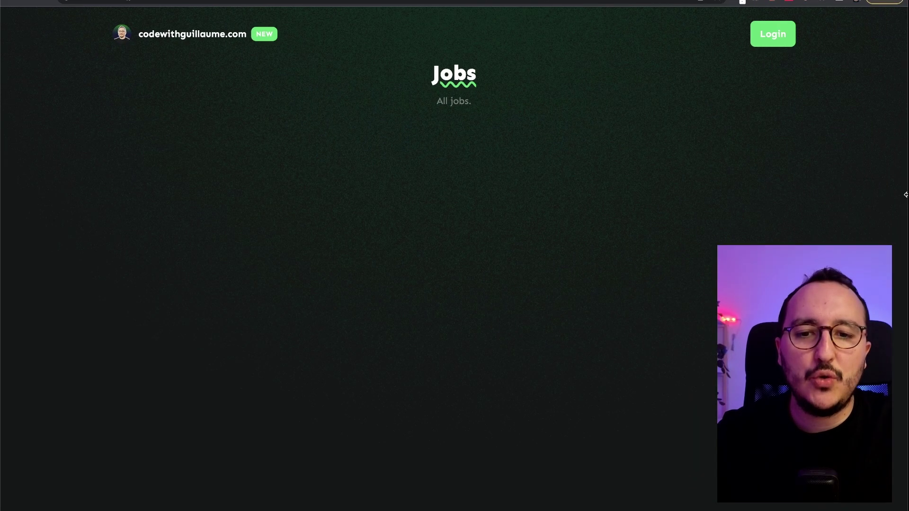
Review the Tally.openPopup call in jobs.vue, then return to Tally's Full page embed code
key("ctrl+Right")
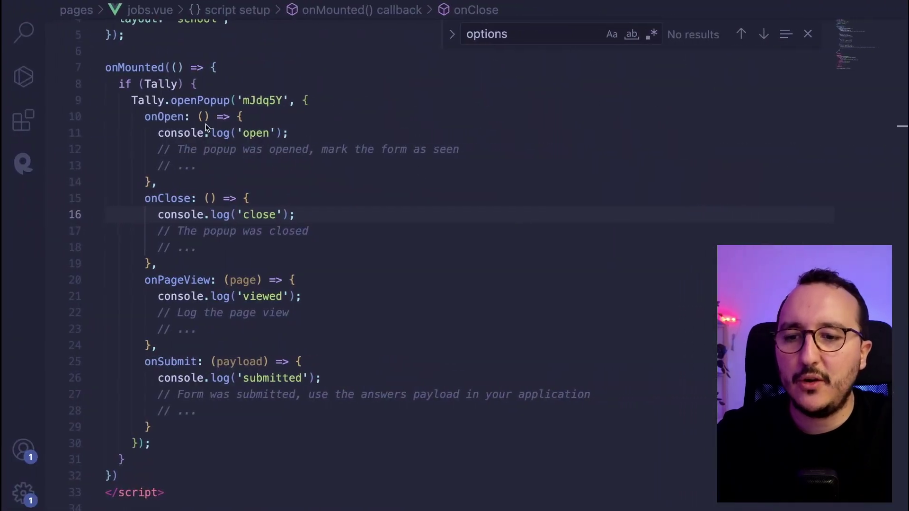
double_click(197, 100)
left_click(144, 100)
double_click(192, 100)
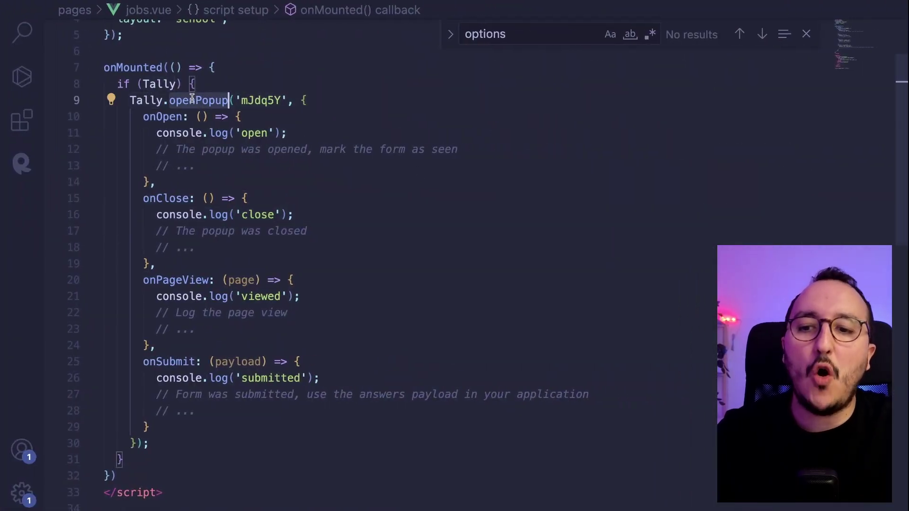
key("ctrl+Left")
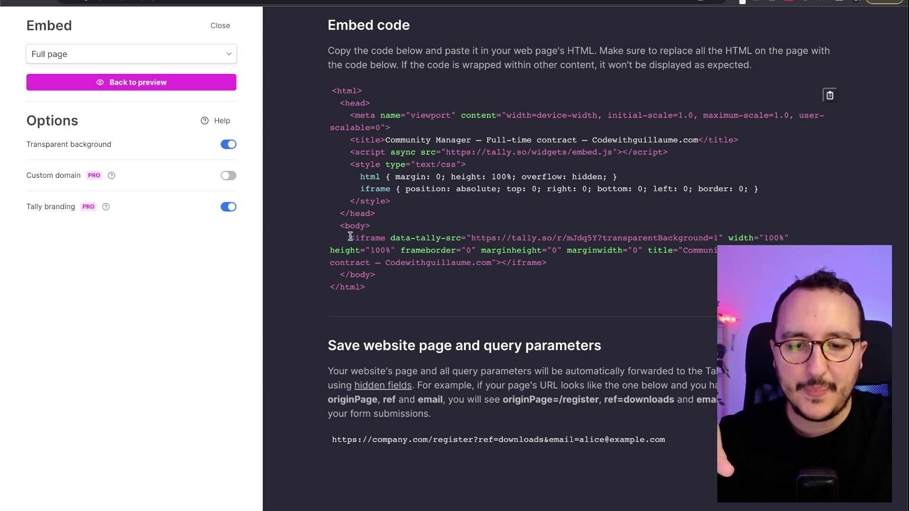
Select the <iframe> element in Tally's full-page embed code
left_click_drag(351, 237, 592, 270)
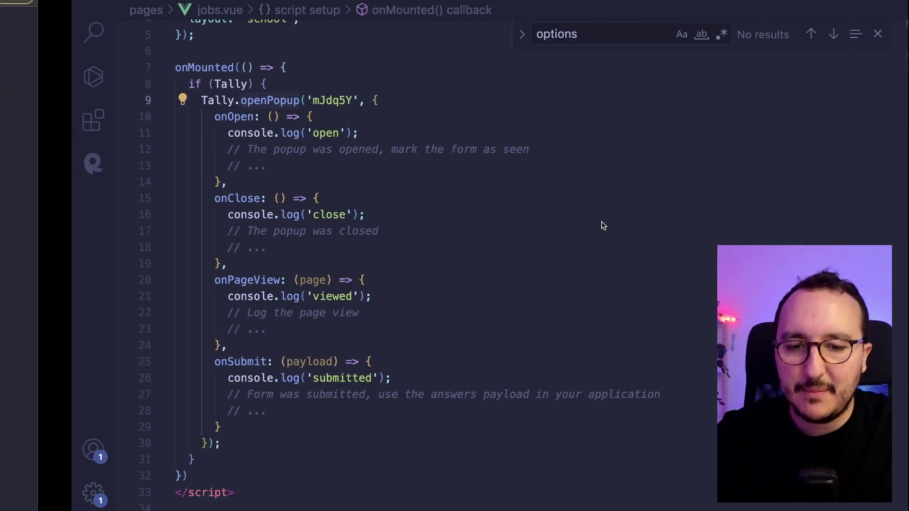
Delete the Tally.openPopup block and paste the full-page iframe inside <main>
key("ctrl+z")
key("ctrl+z")
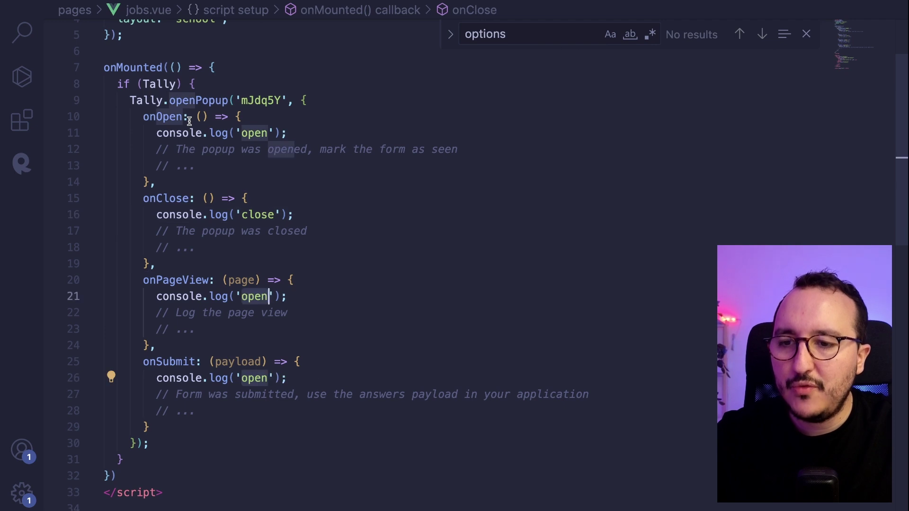
left_click_drag(129, 99, 205, 437)
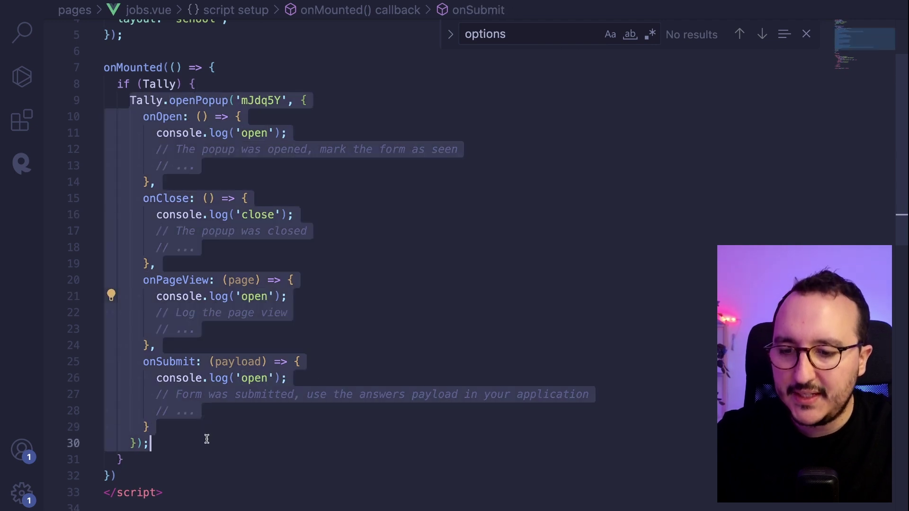
key("BackSpace")
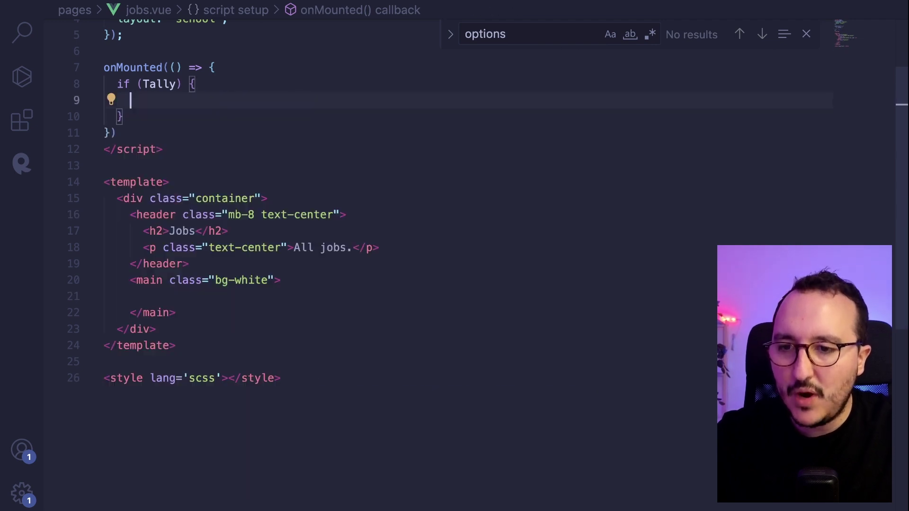
left_click(177, 302)
type("<iframe data-tally-src=\"https://tally.so/r/mJdq5Y?transparentBackground=1\" width=\"100%\" frameborder=\"0\" marginheight=\"0\" marginwidth=\"0\" title=\"Community Manager — Full-time contract — Codewithguillaume.com\"></iframe>")
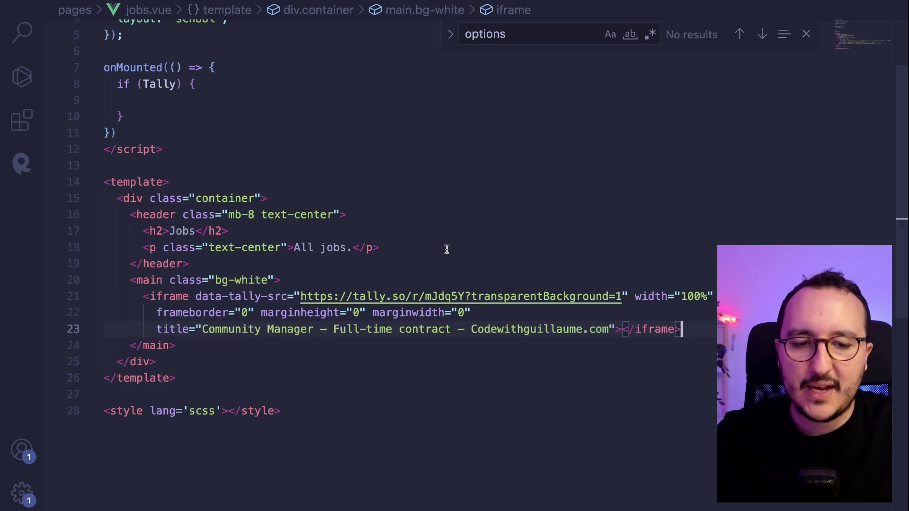